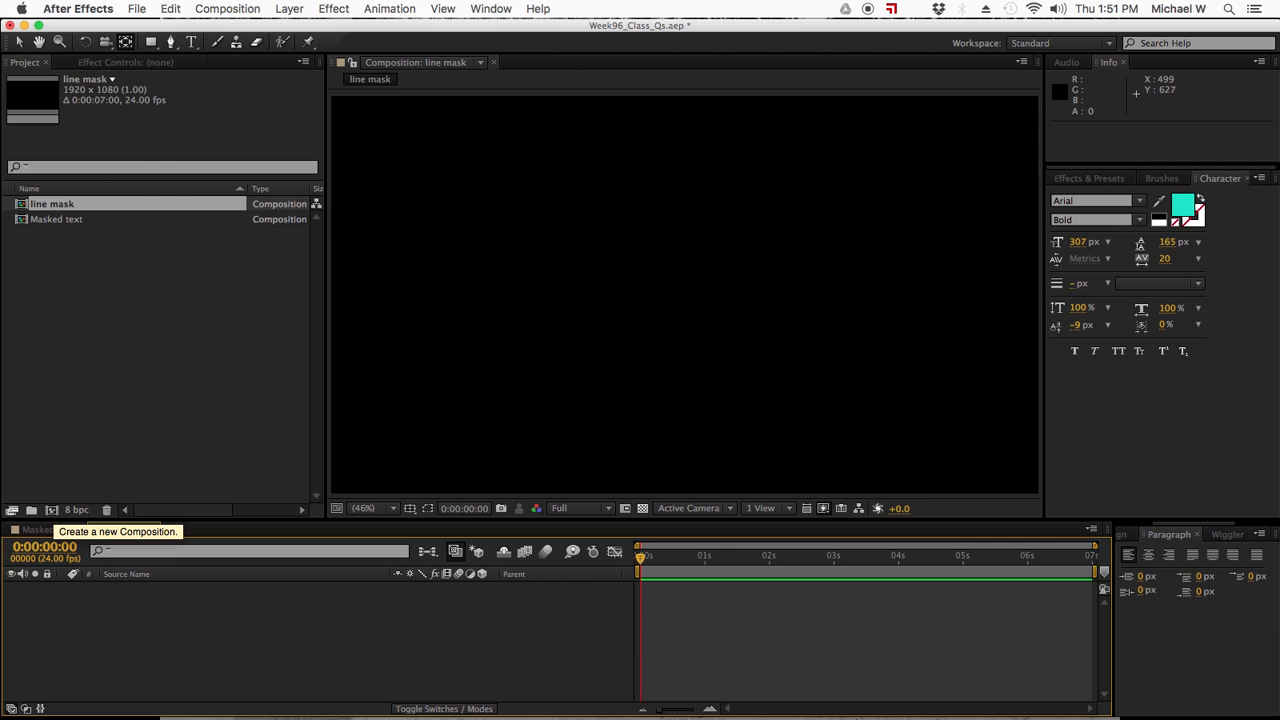
- Draw a straight horizontal line with the Pen tool across the frame's middle, extending past both side edges, at 33.3% view magnification
{"action": "left_click", "coordinate": [254, 122]}
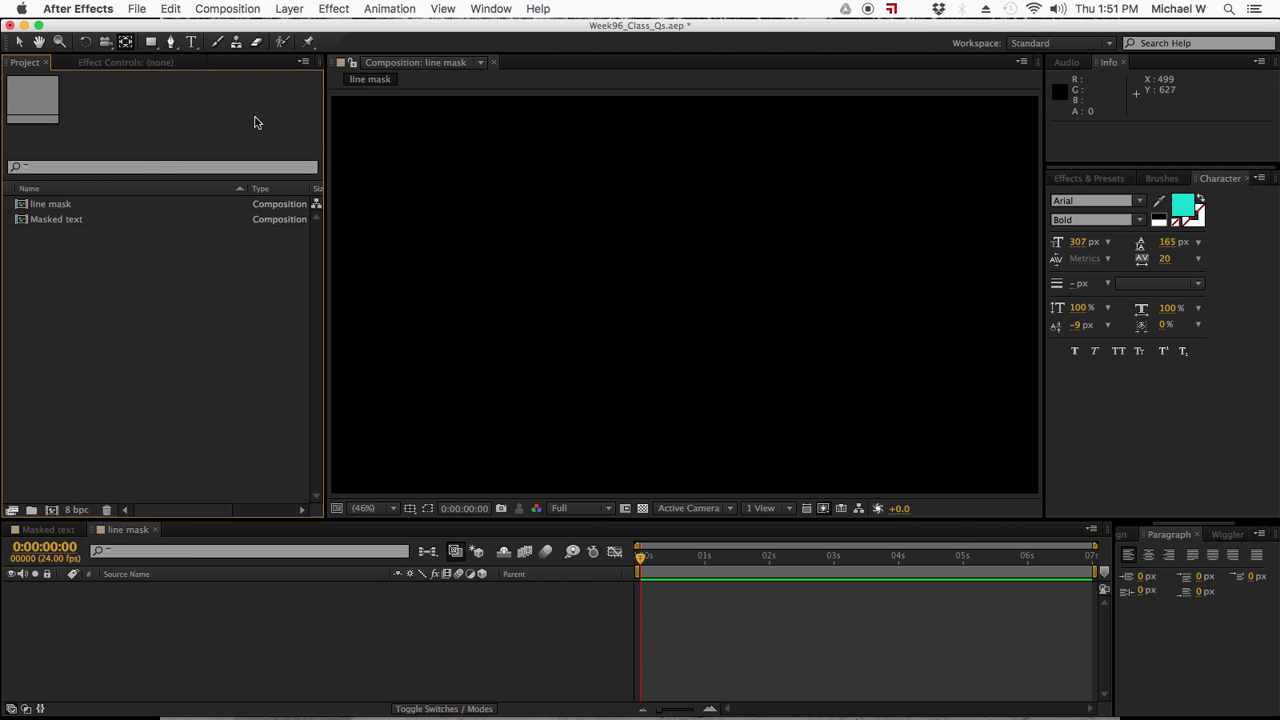
{"action": "left_click", "coordinate": [170, 42]}
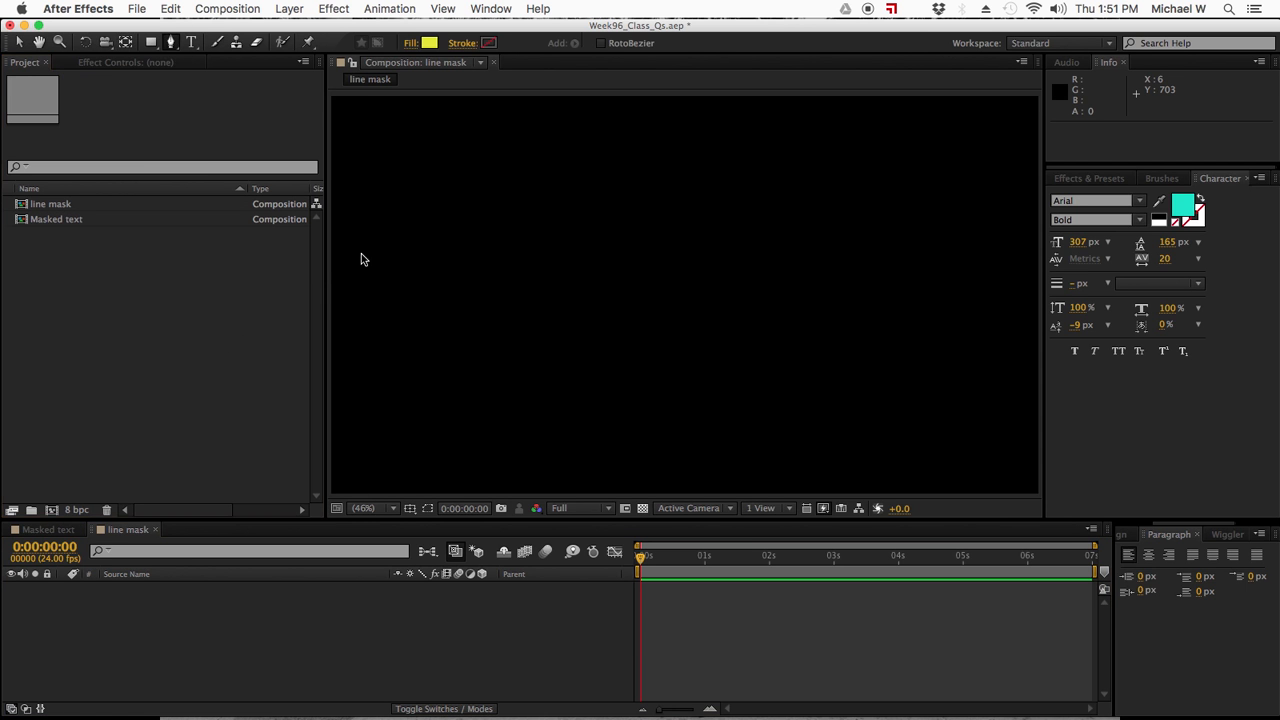
{"action": "left_click", "coordinate": [366, 509]}
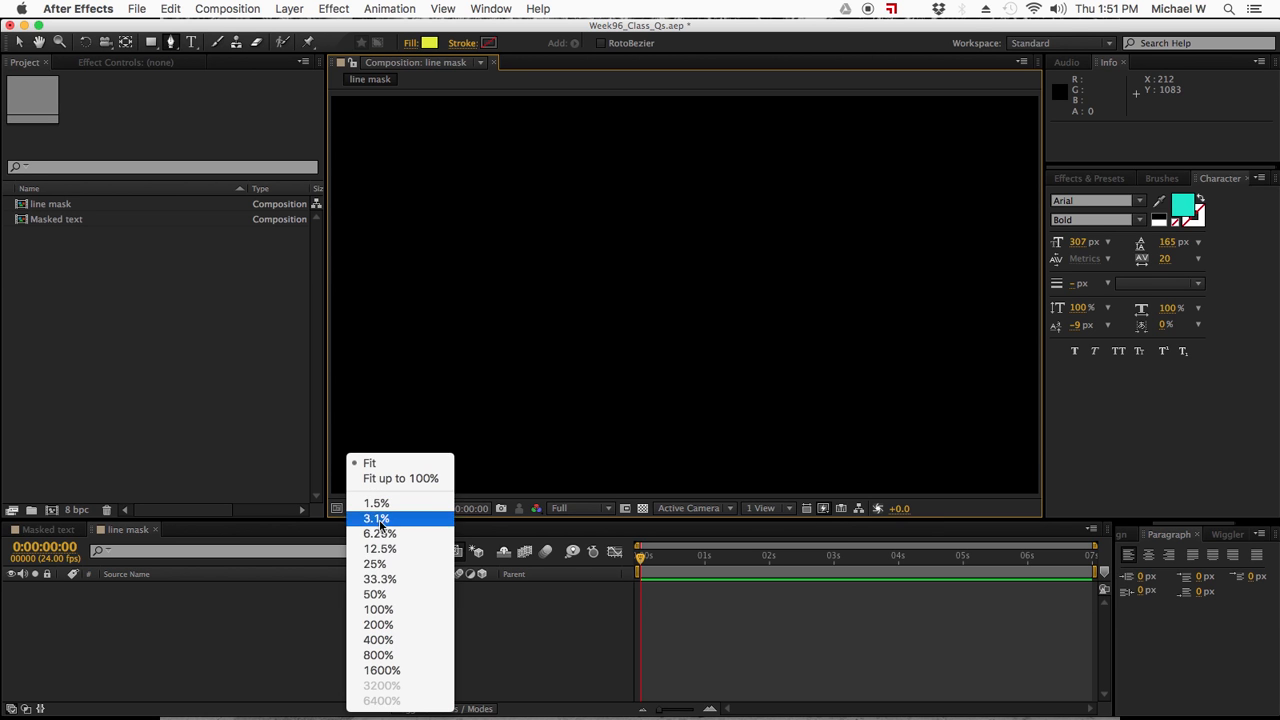
{"action": "left_click", "coordinate": [380, 580]}
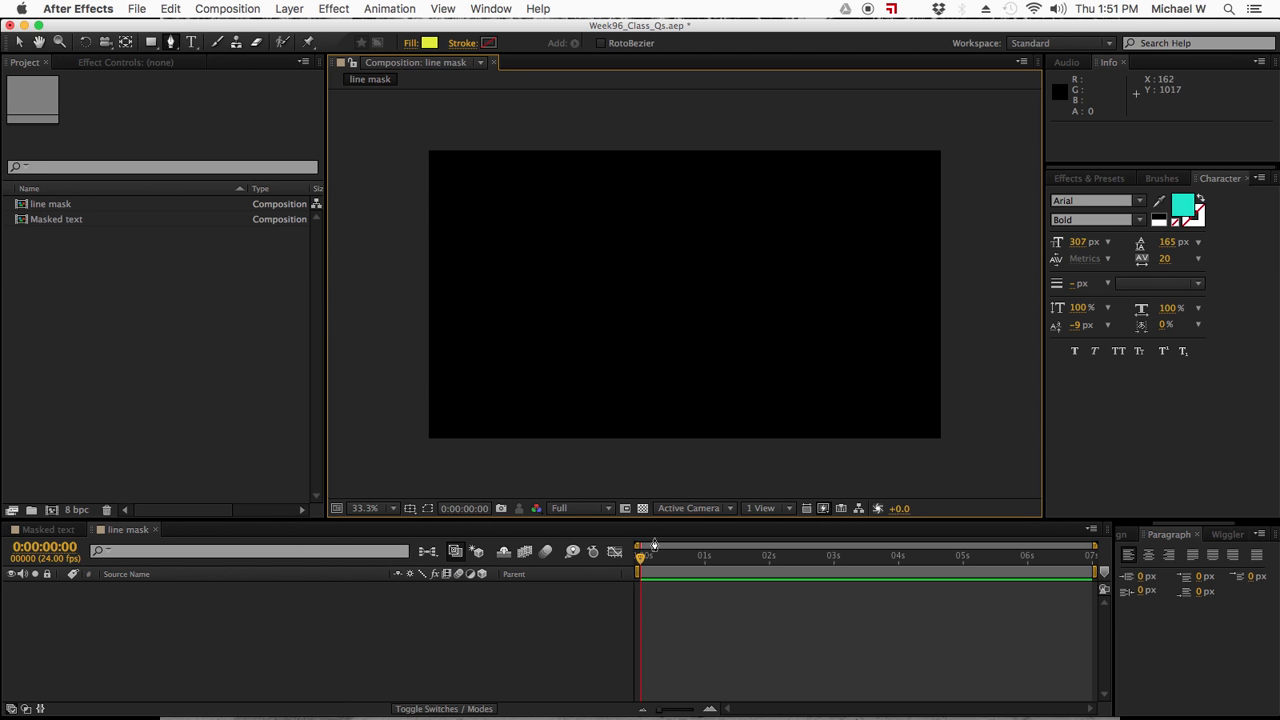
{"action": "left_click", "coordinate": [387, 305]}
{"action": "left_click", "coordinate": [971, 299]}
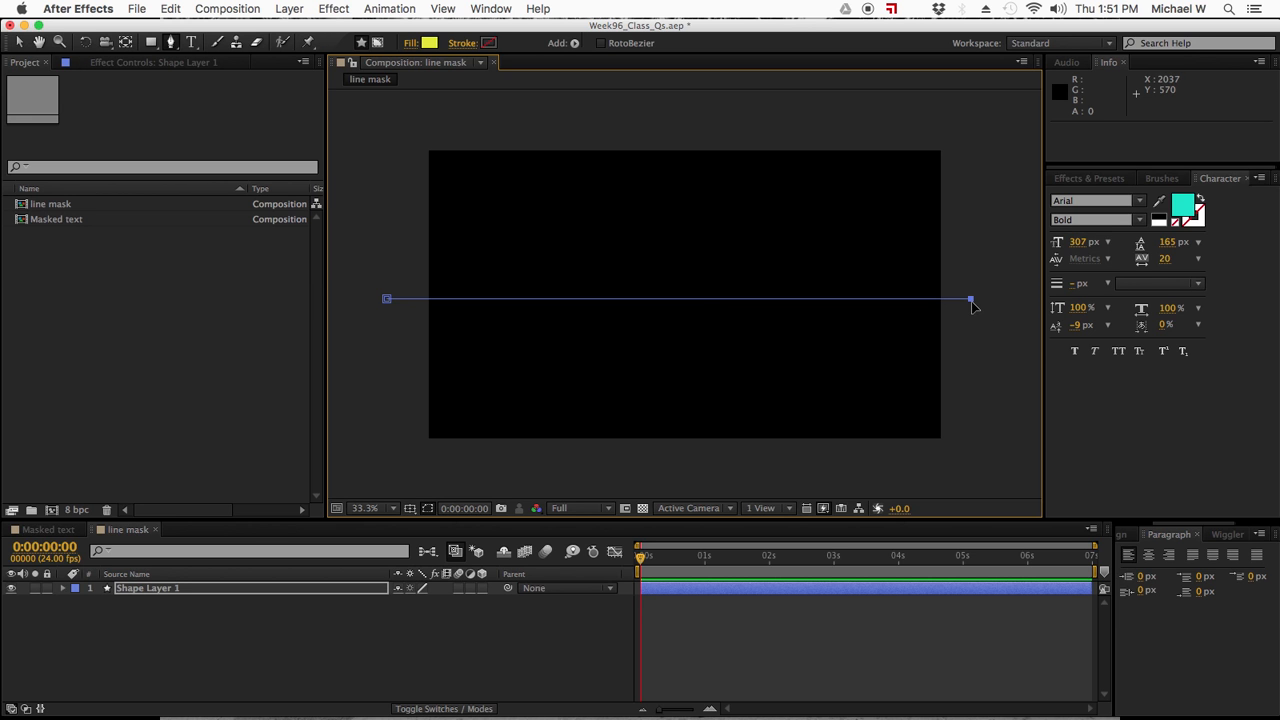
{"action": "left_click", "coordinate": [18, 42]}
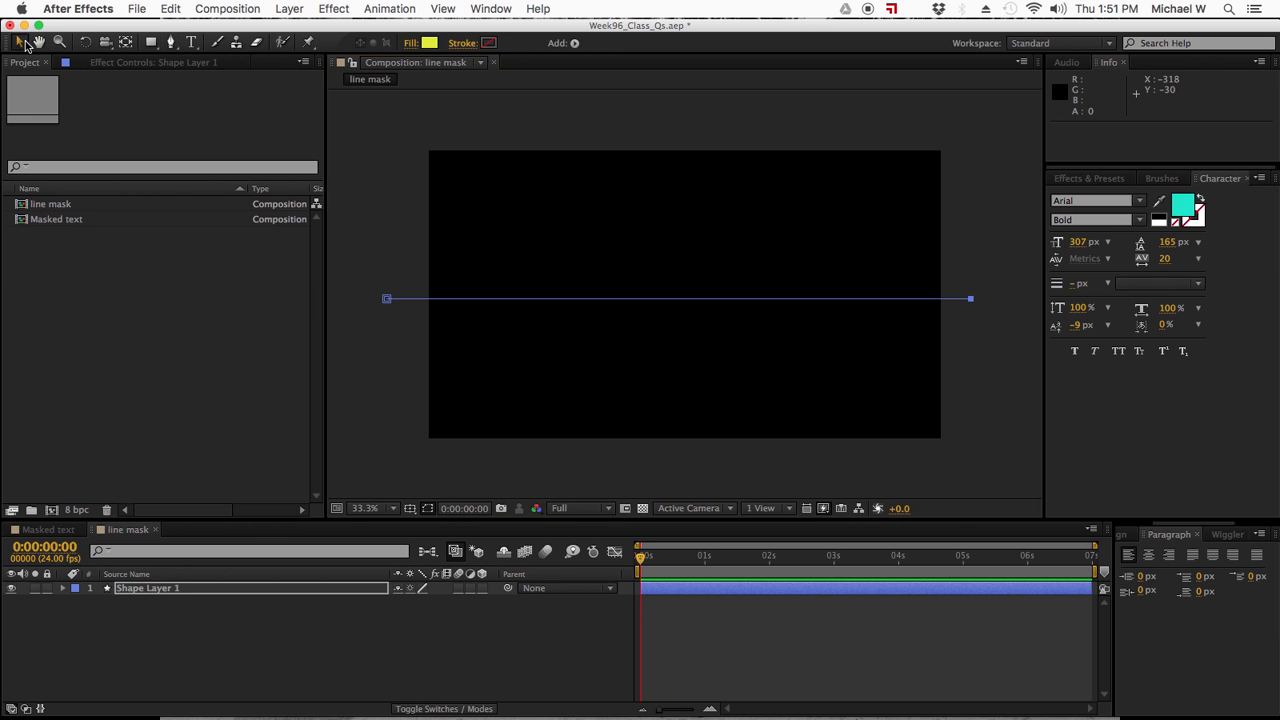
{"action": "left_click", "coordinate": [944, 302]}
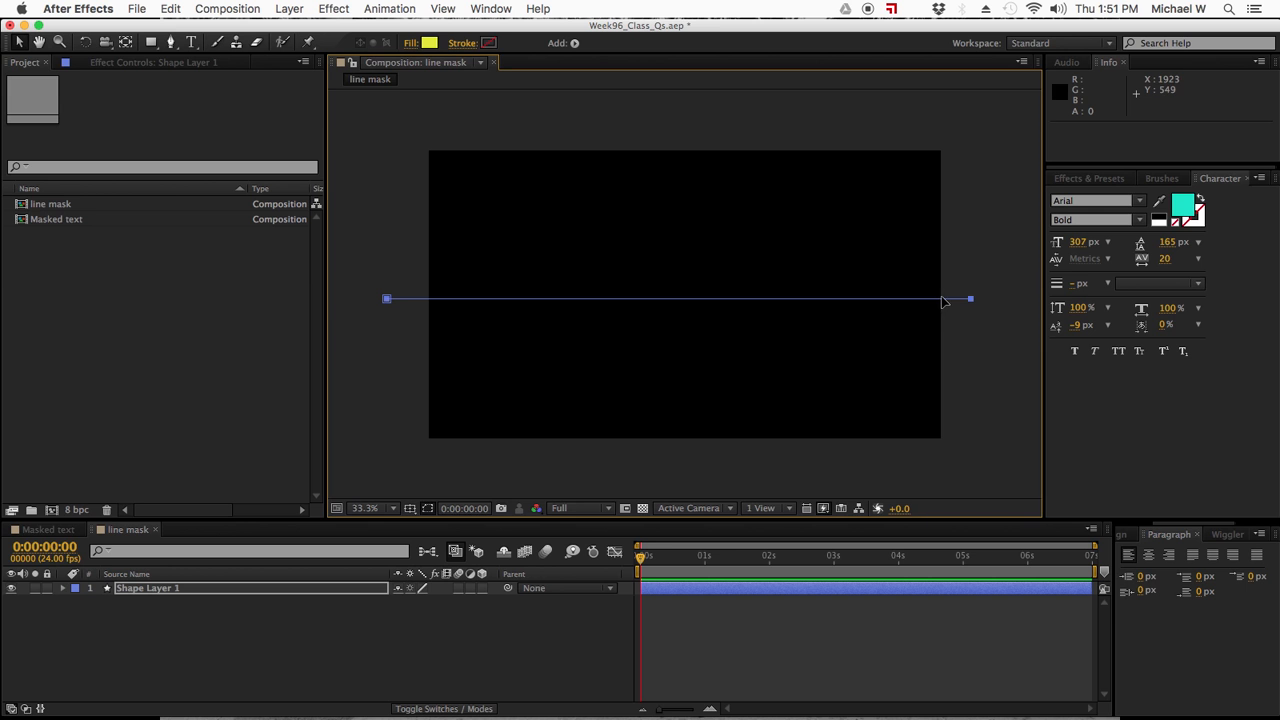
- Add a stroke to the line shape and set its width to 24 px
{"action": "left_click", "coordinate": [574, 43]}
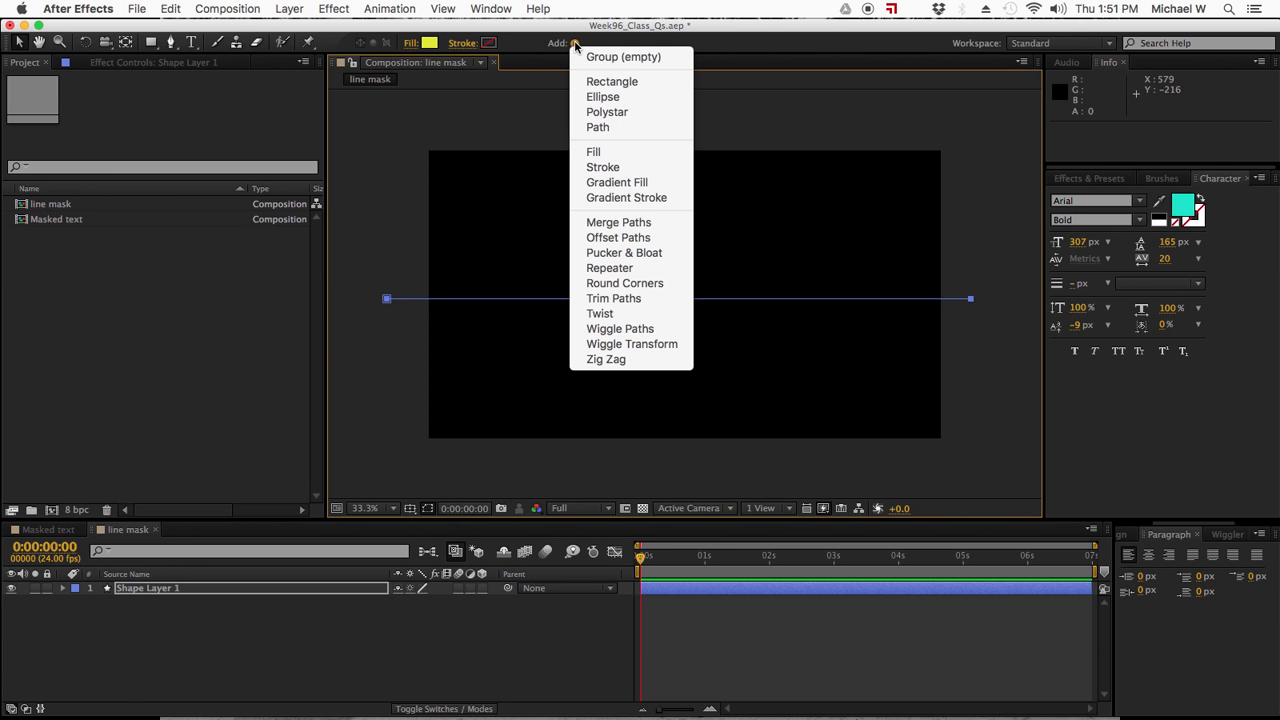
{"action": "left_click", "coordinate": [605, 167]}
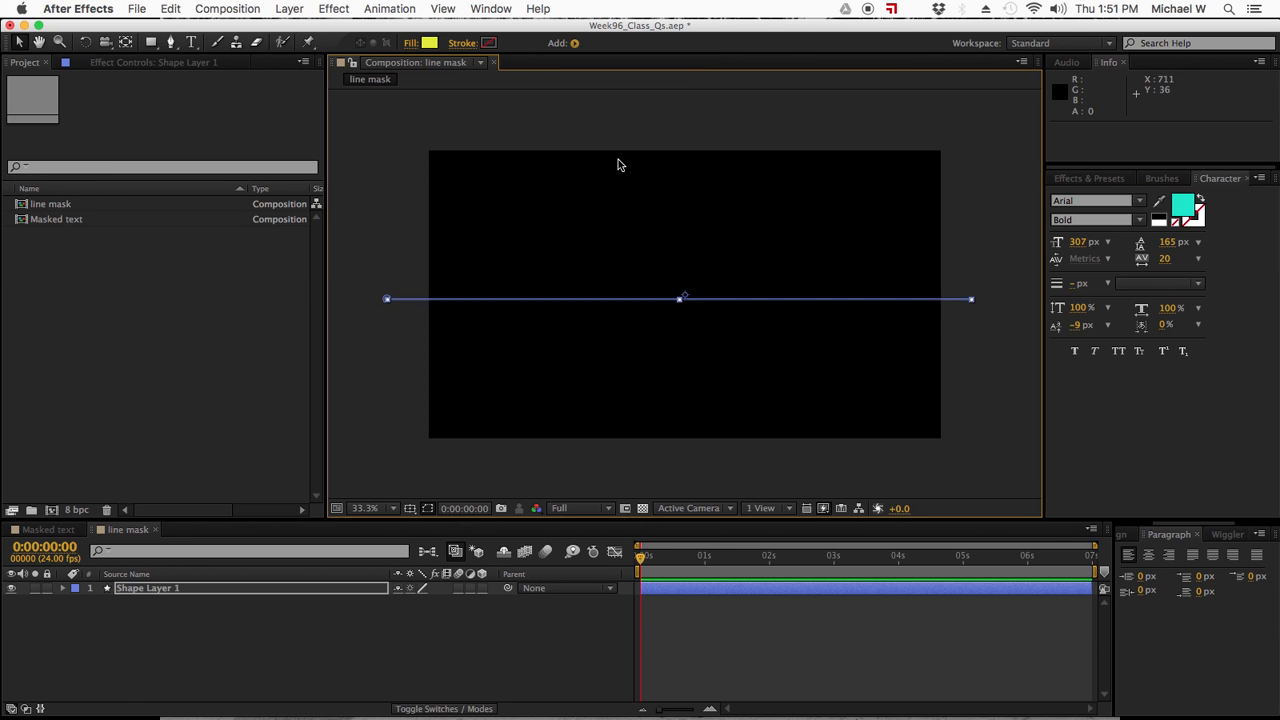
{"action": "left_click_drag", "start_coordinate": [512, 44], "coordinate": [536, 44]}
{"action": "left_click", "coordinate": [513, 44]}
{"action": "type", "text": "24"}
{"action": "key", "text": "Return"}
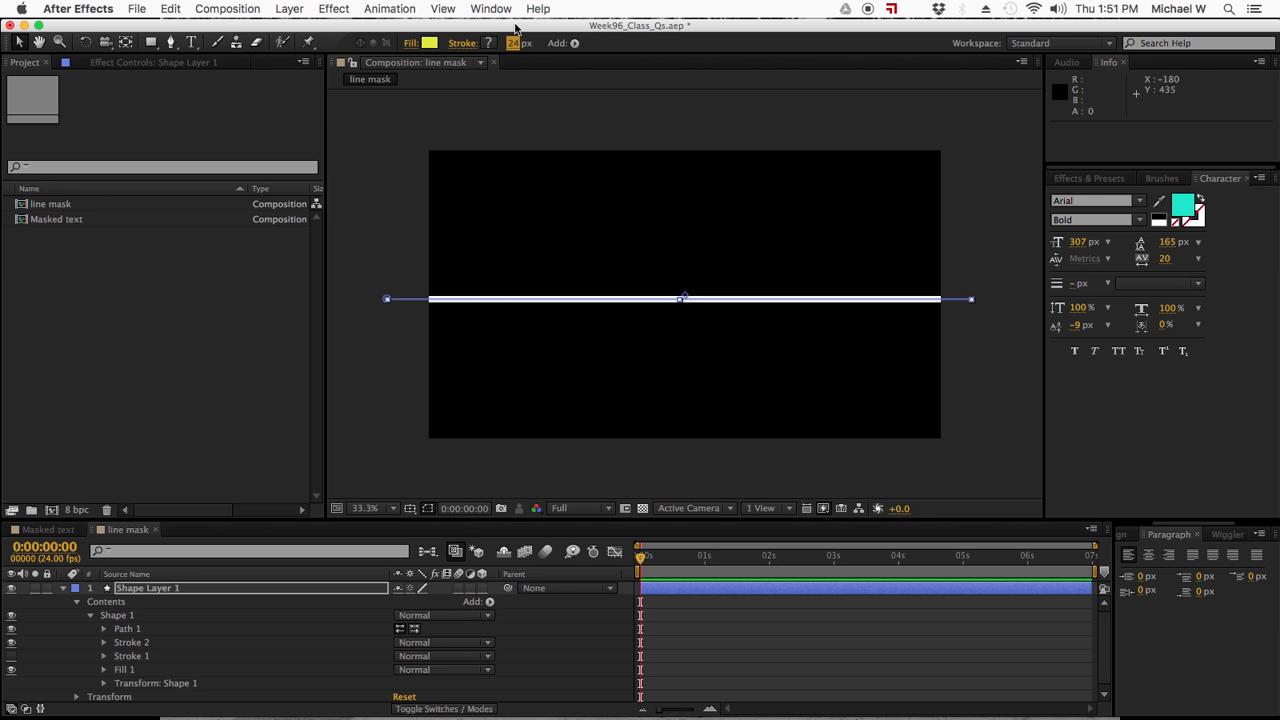
- Add Trim Paths to the line shape and set its End to 0%
{"action": "left_click", "coordinate": [574, 44]}
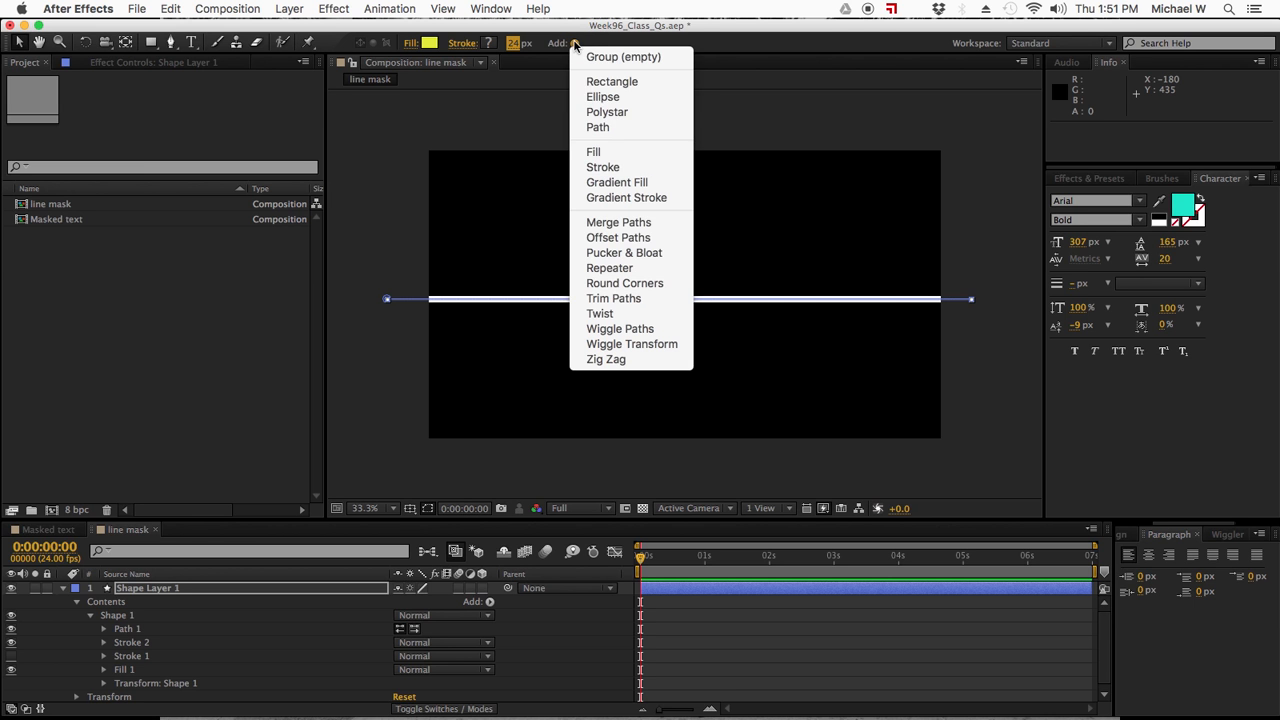
{"action": "left_click", "coordinate": [594, 299]}
{"action": "left_click", "coordinate": [104, 641]}
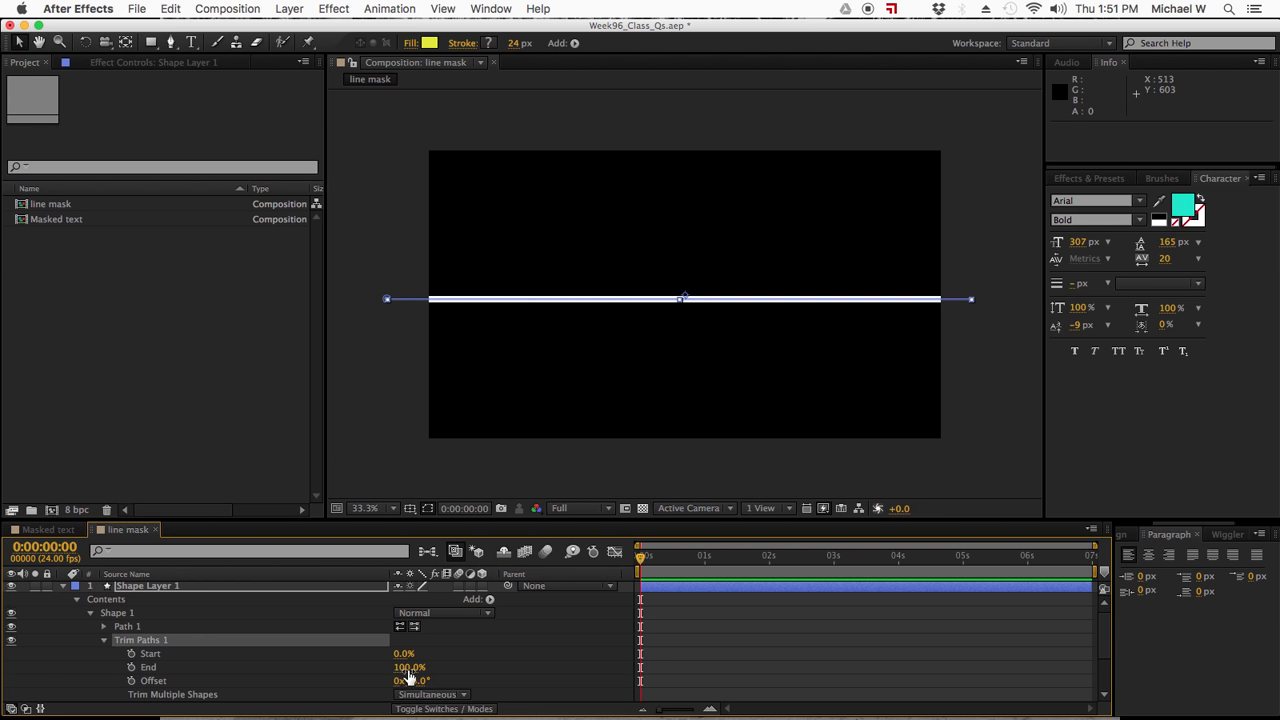
{"action": "left_click_drag", "start_coordinate": [400, 660], "coordinate": [277, 663]}
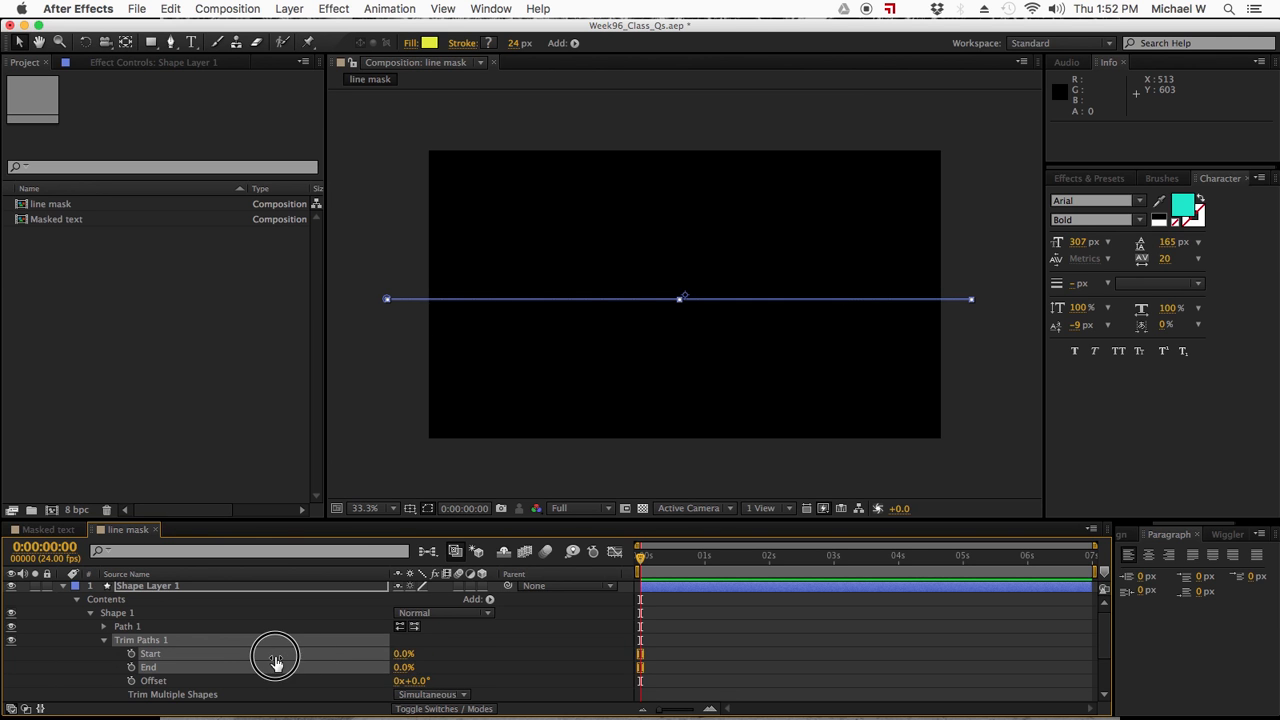
{"action": "left_click_drag", "start_coordinate": [405, 660], "coordinate": [376, 656]}
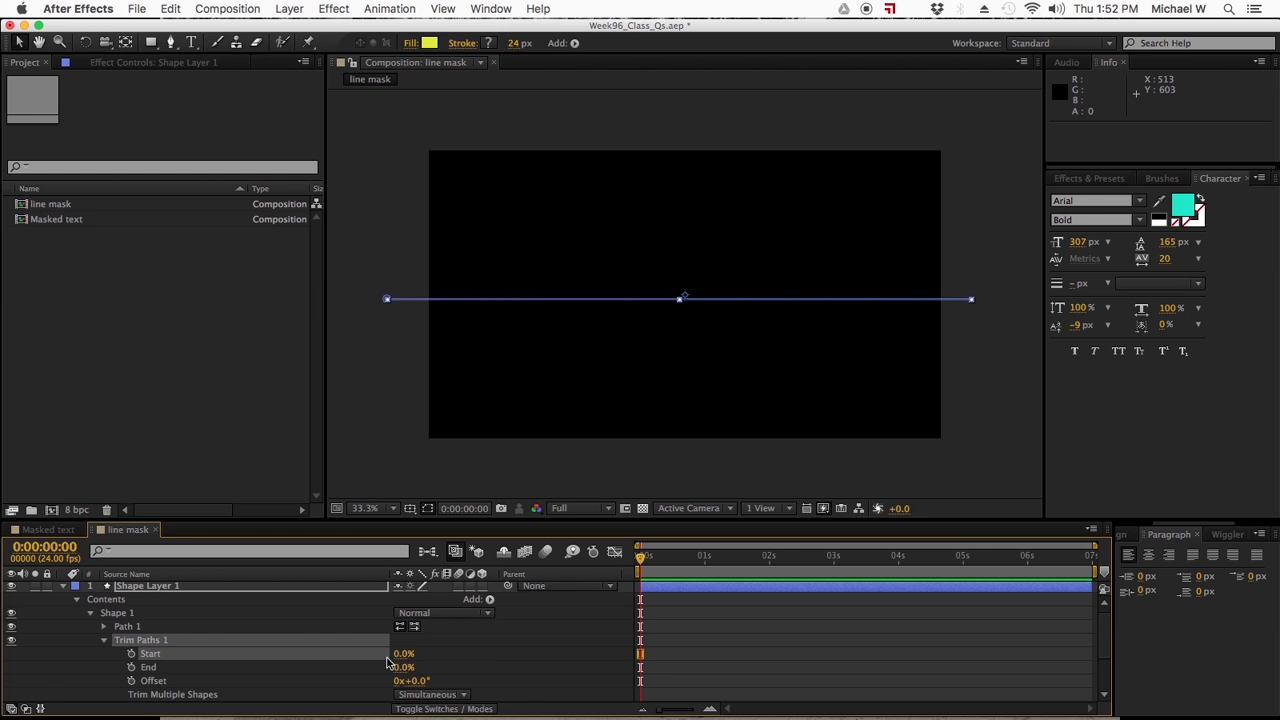
- Keyframe the Trim Paths Start value at 0% at time zero and 100% at 0:00:00:15
{"action": "left_click", "coordinate": [131, 654]}
{"action": "left_click_drag", "start_coordinate": [650, 560], "coordinate": [679, 561]}
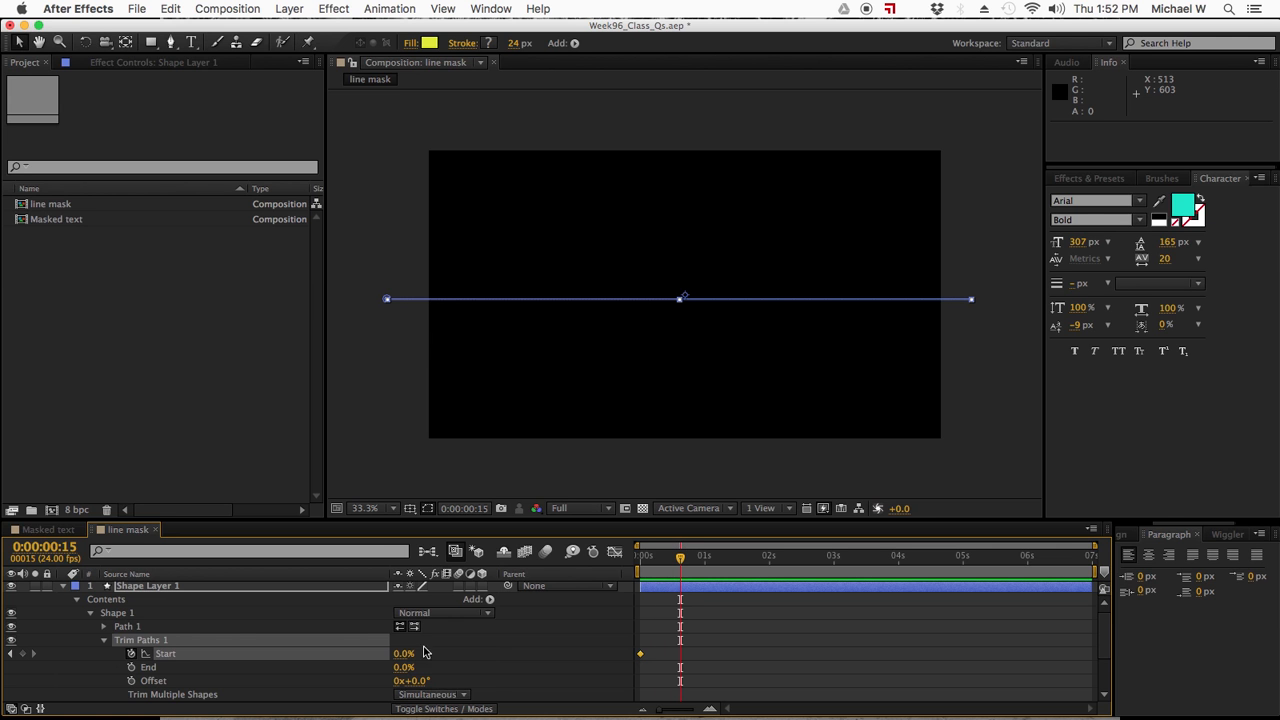
{"action": "left_click_drag", "start_coordinate": [400, 660], "coordinate": [557, 645]}
- Apply Easy Ease to both Start keyframes of the trim animation
{"action": "left_click_drag", "start_coordinate": [732, 637], "coordinate": [593, 690]}
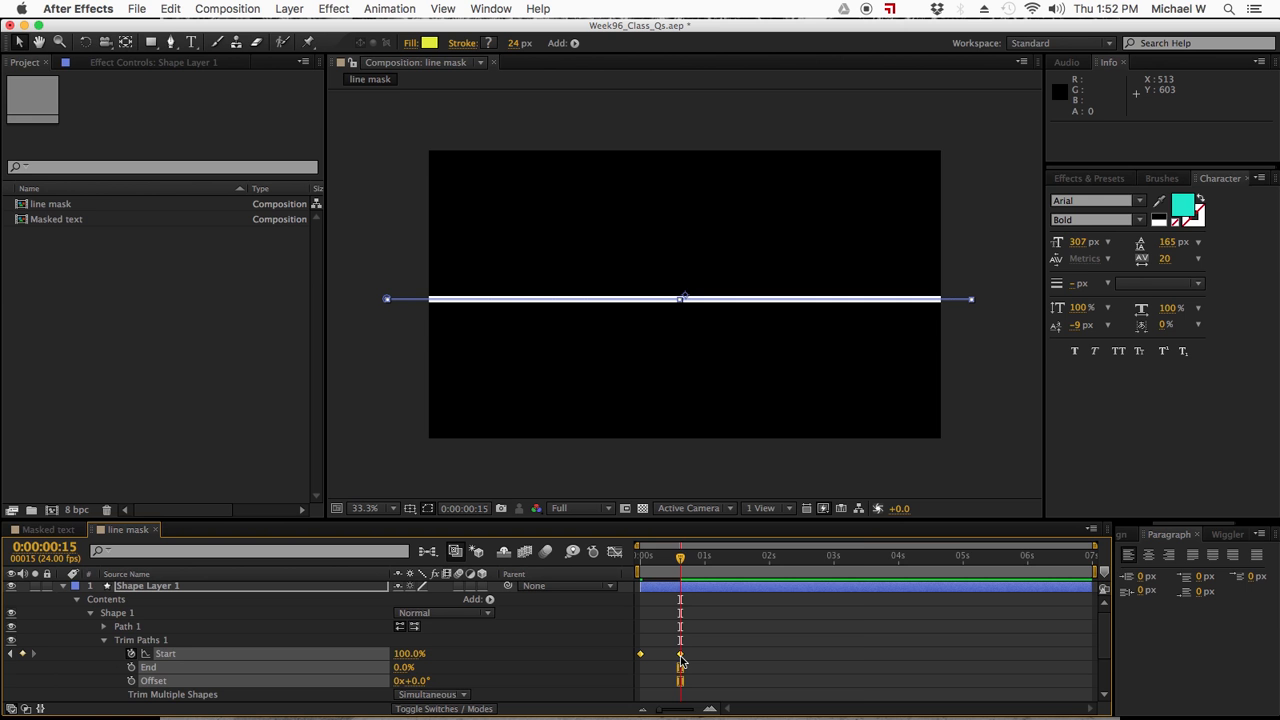
{"action": "right_click", "coordinate": [681, 660]}
{"action": "mouse_move", "coordinate": [744, 699]}
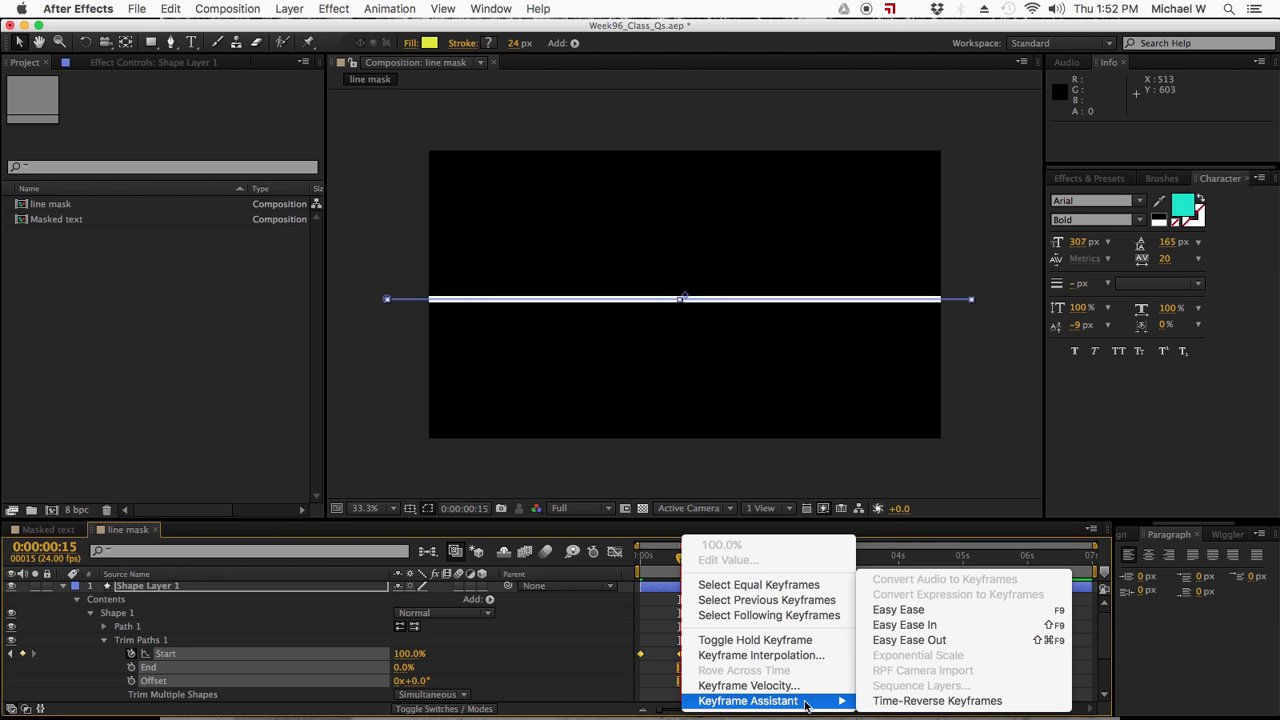
{"action": "left_click", "coordinate": [896, 609]}
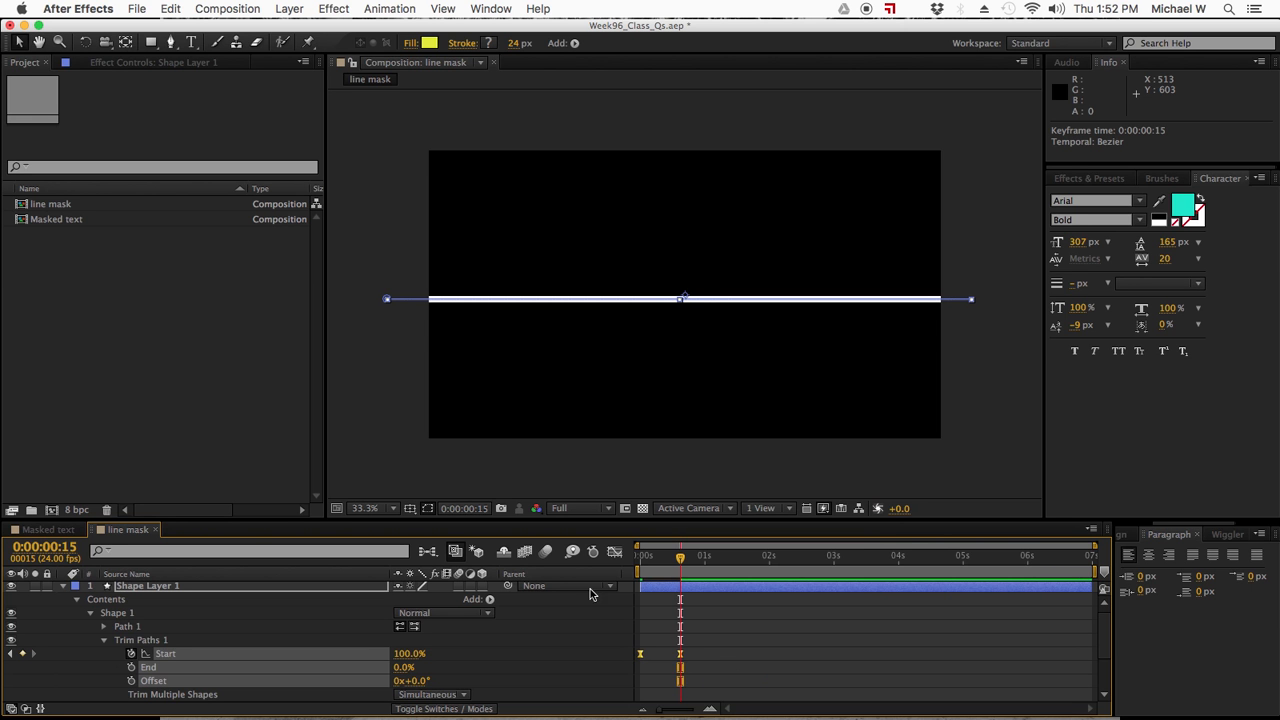
- In the Start speed graph, extend the last keyframe's ease handle back to about mid-span, then scrub through the line's animation
{"action": "left_click", "coordinate": [614, 551]}
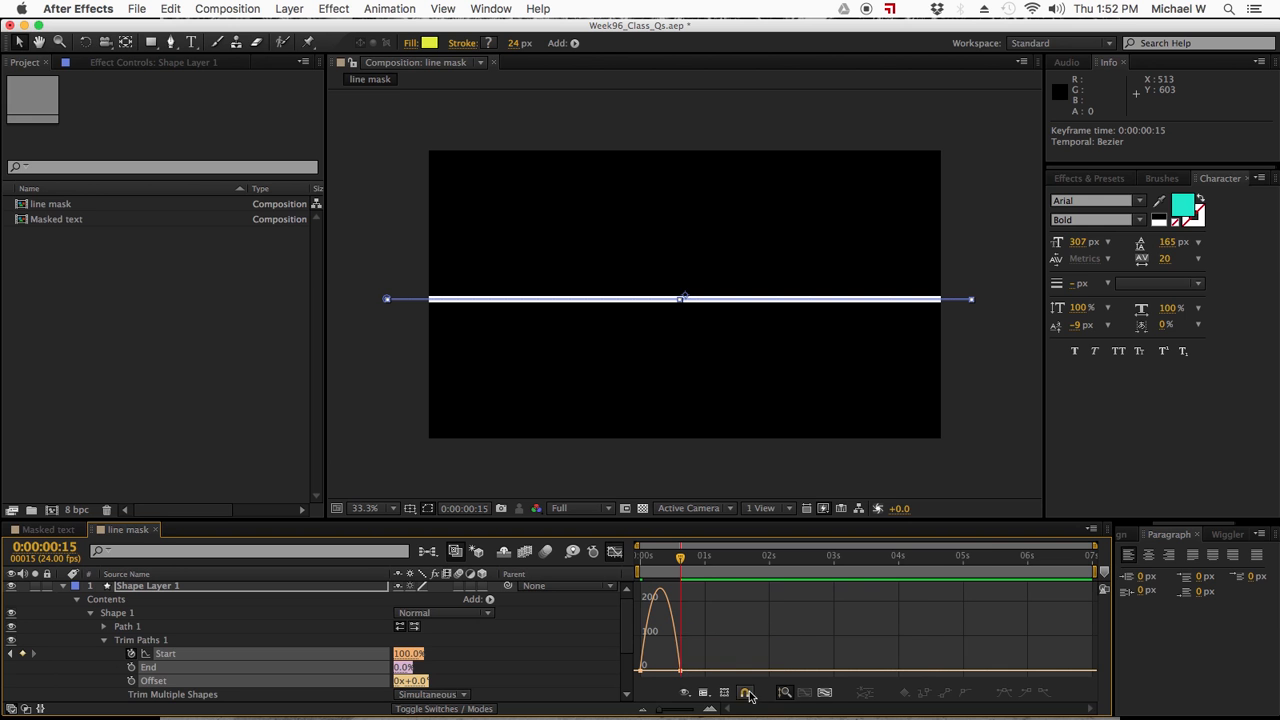
{"action": "left_click", "coordinate": [826, 696]}
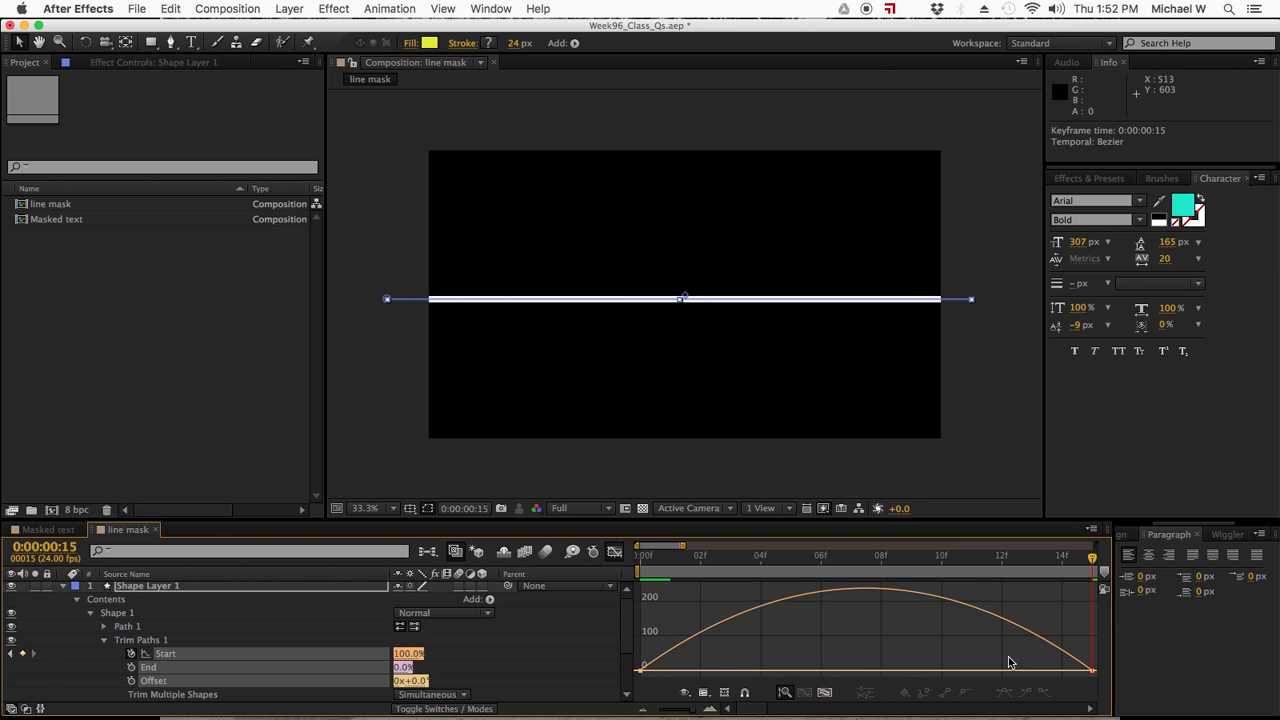
{"action": "left_click", "coordinate": [1096, 673]}
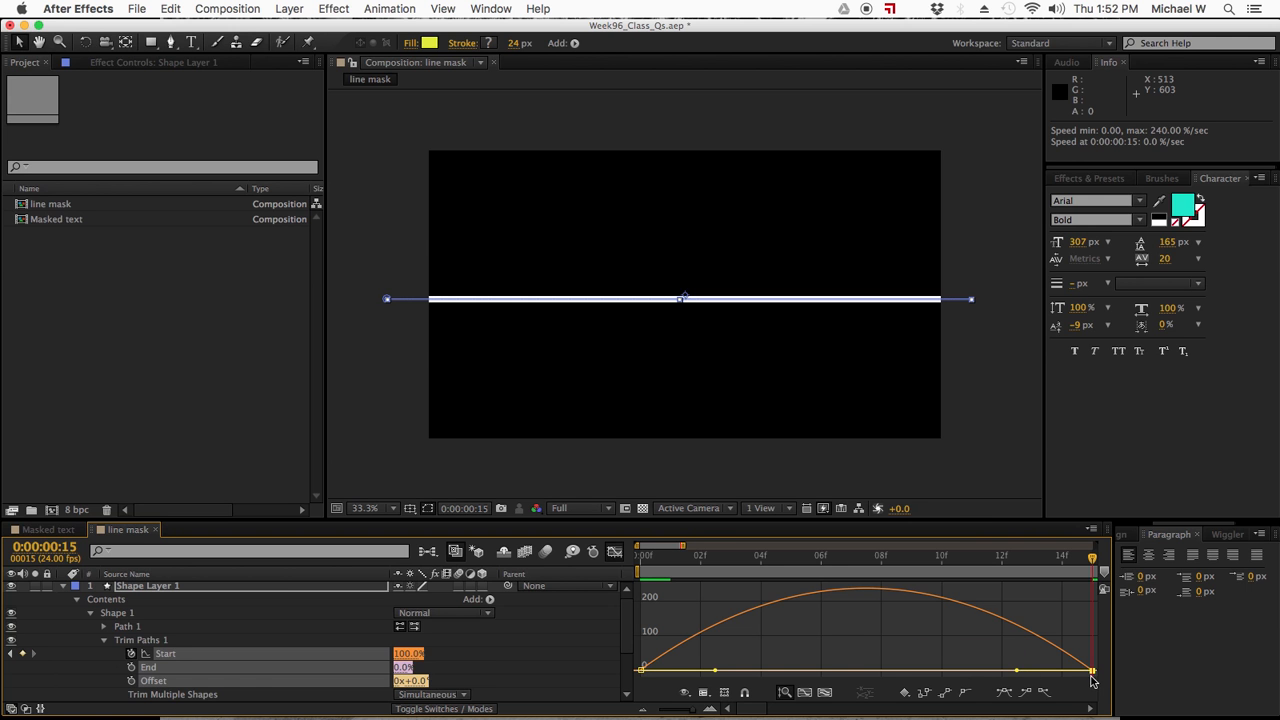
{"action": "left_click_drag", "start_coordinate": [1018, 675], "coordinate": [834, 682]}
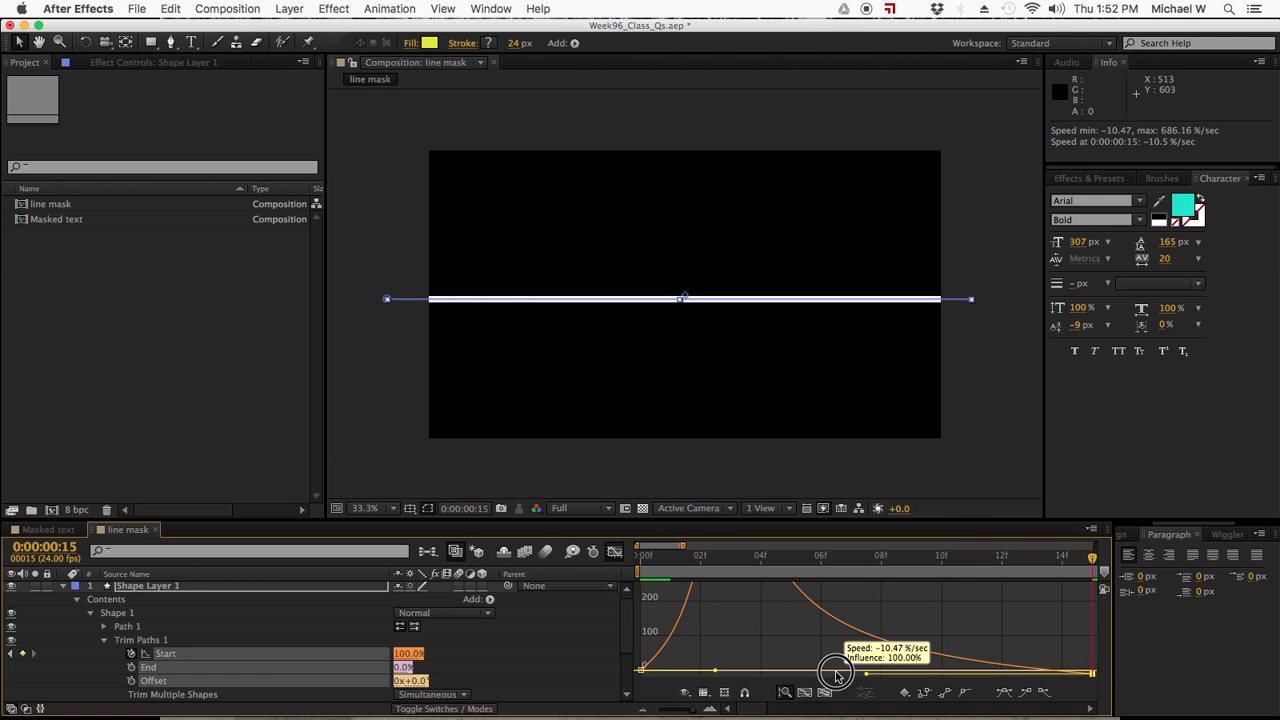
{"action": "left_click", "coordinate": [612, 555]}
{"action": "mouse_move", "coordinate": [658, 567]}
{"action": "left_mouse_down"}
{"action": "mouse_move", "coordinate": [620, 572]}
{"action": "mouse_move", "coordinate": [918, 573]}
{"action": "left_mouse_up"}
- Collapse the line layer's properties, deselect it, and show the full seven-second composition in the timeline
{"action": "left_click", "coordinate": [152, 588]}
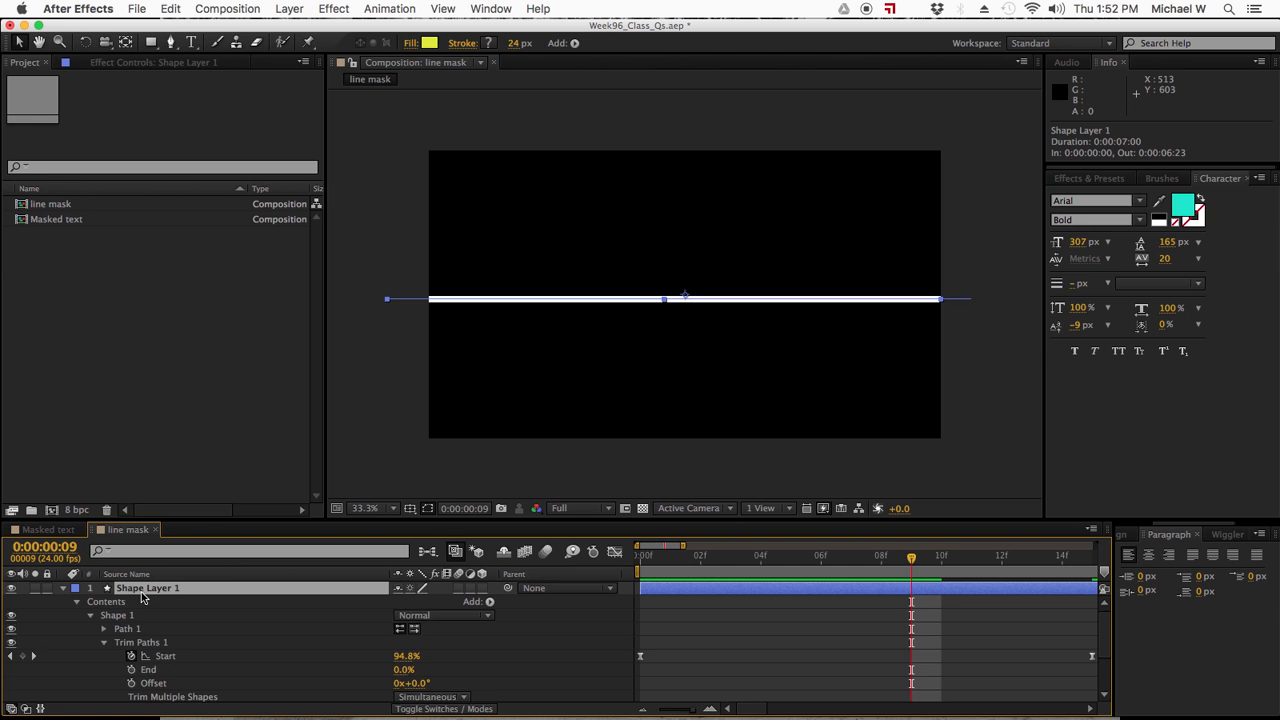
{"action": "key", "text": "u"}
{"action": "key", "text": "u"}
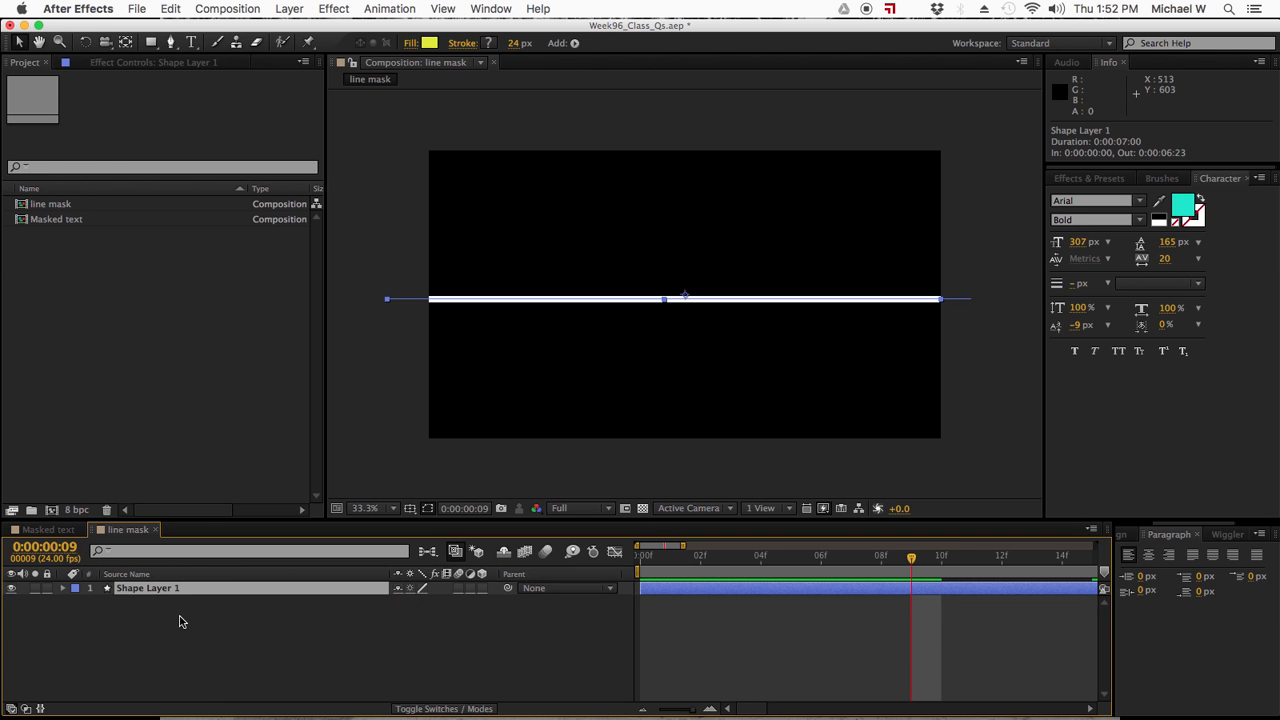
{"action": "left_click", "coordinate": [186, 629]}
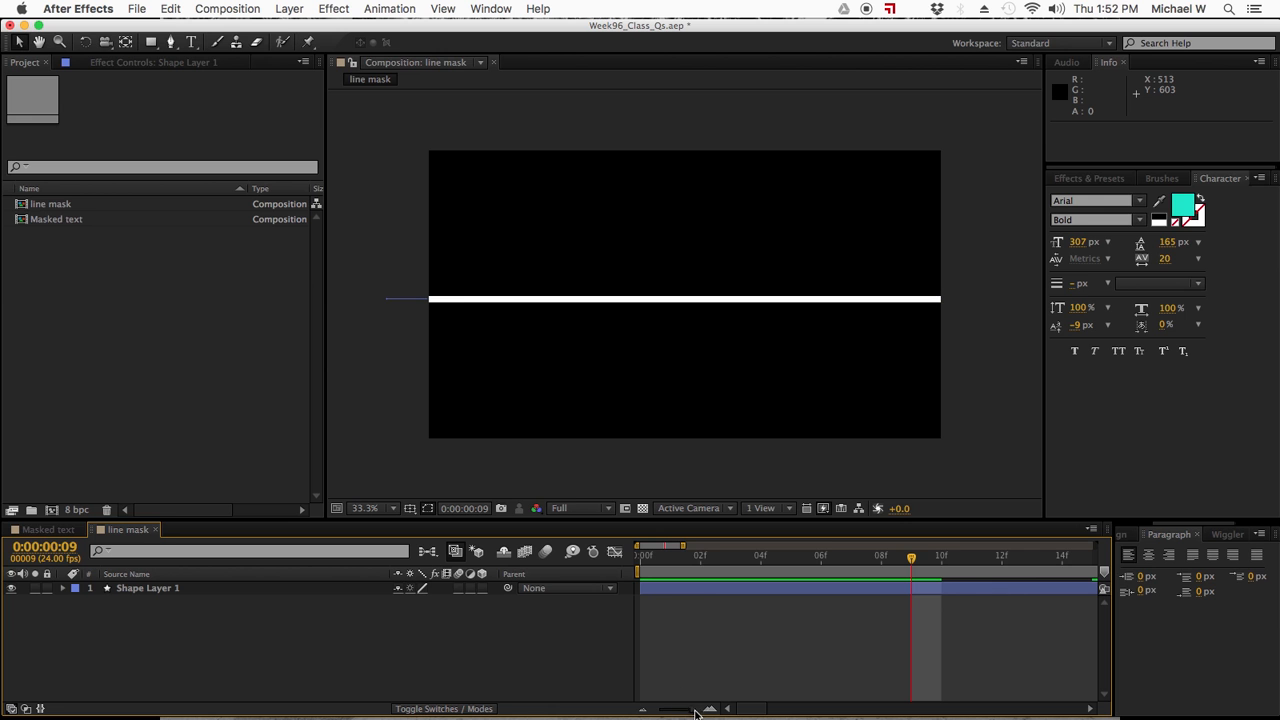
{"action": "left_click_drag", "start_coordinate": [684, 712], "coordinate": [672, 714]}
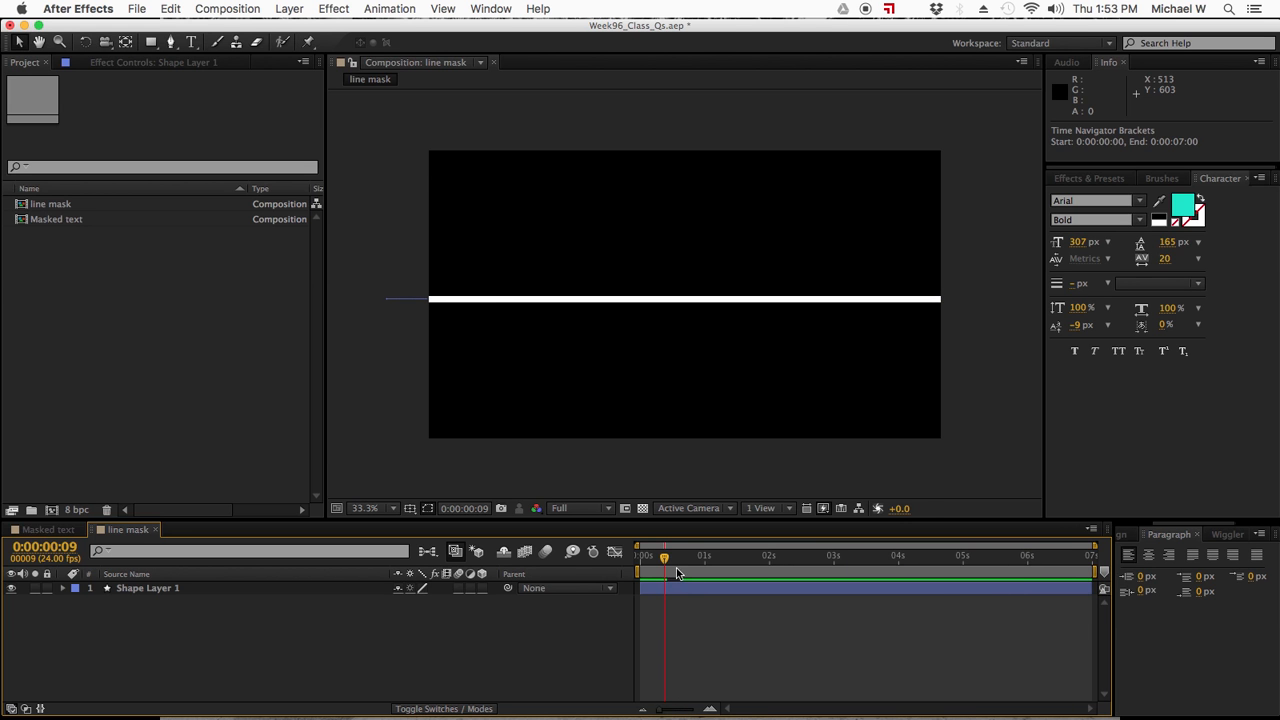
- At 0:00:00:12, add a new text layer reading "UP" just above the white line
{"action": "mouse_move", "coordinate": [662, 560]}
{"action": "left_mouse_down"}
{"action": "mouse_move", "coordinate": [620, 557]}
{"action": "mouse_move", "coordinate": [670, 563]}
{"action": "left_mouse_up"}
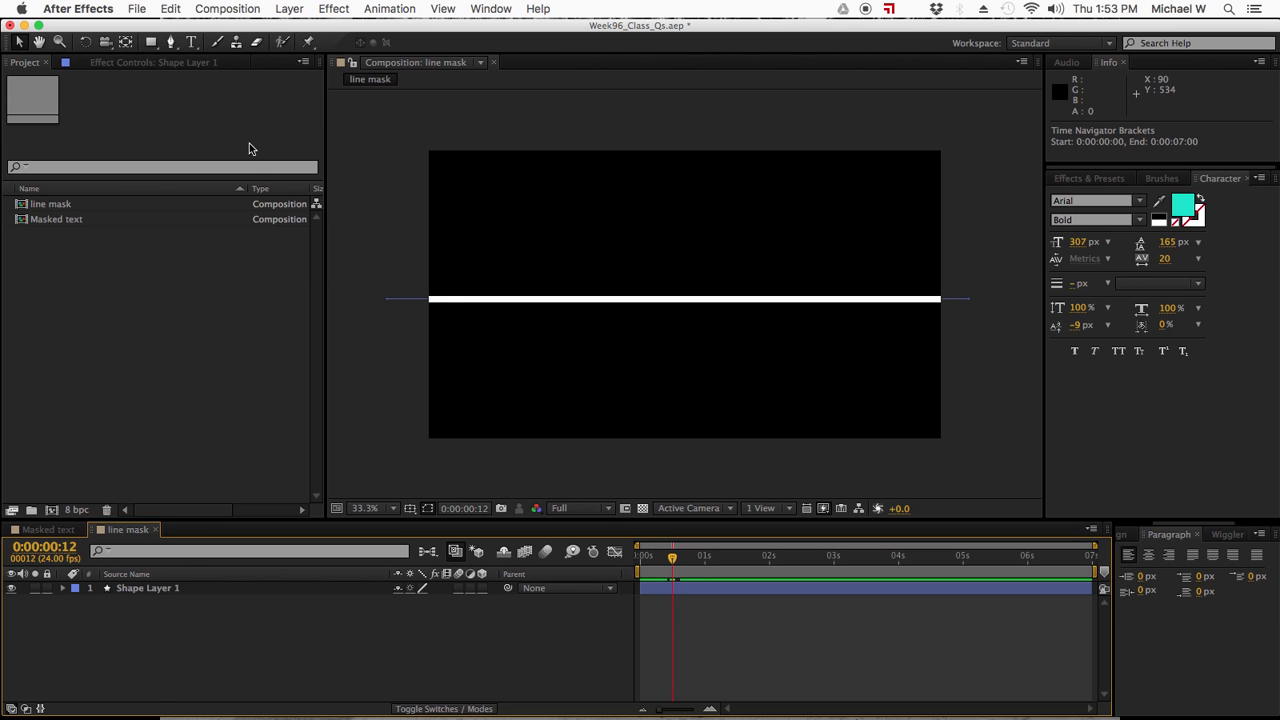
{"action": "left_click", "coordinate": [190, 43]}
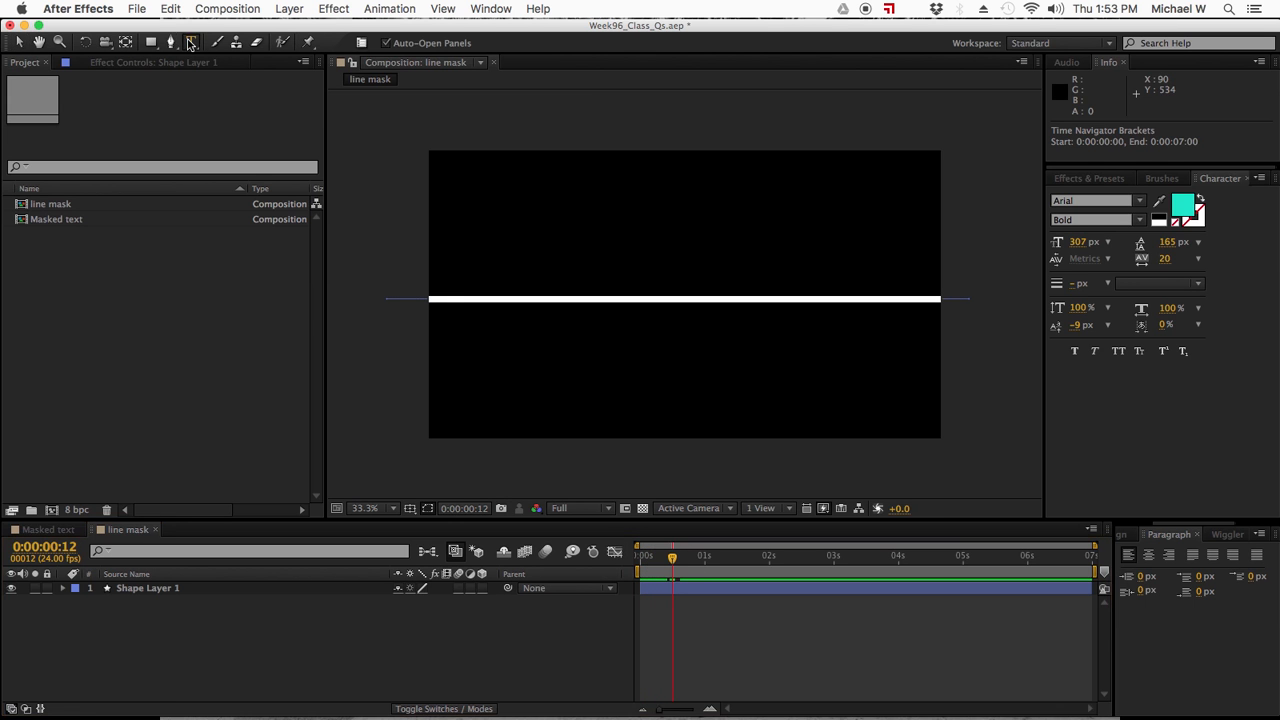
{"action": "left_click", "coordinate": [314, 632]}
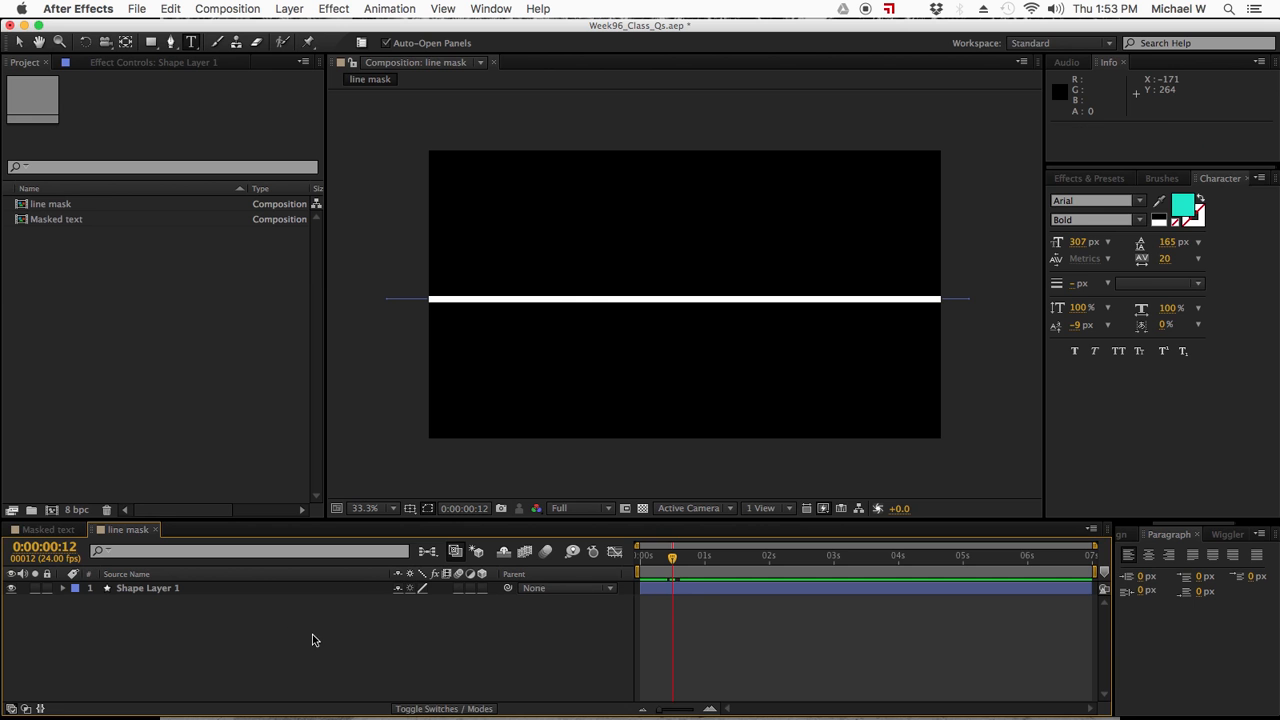
{"action": "left_click", "coordinate": [600, 272]}
{"action": "type", "text": "UPO"}
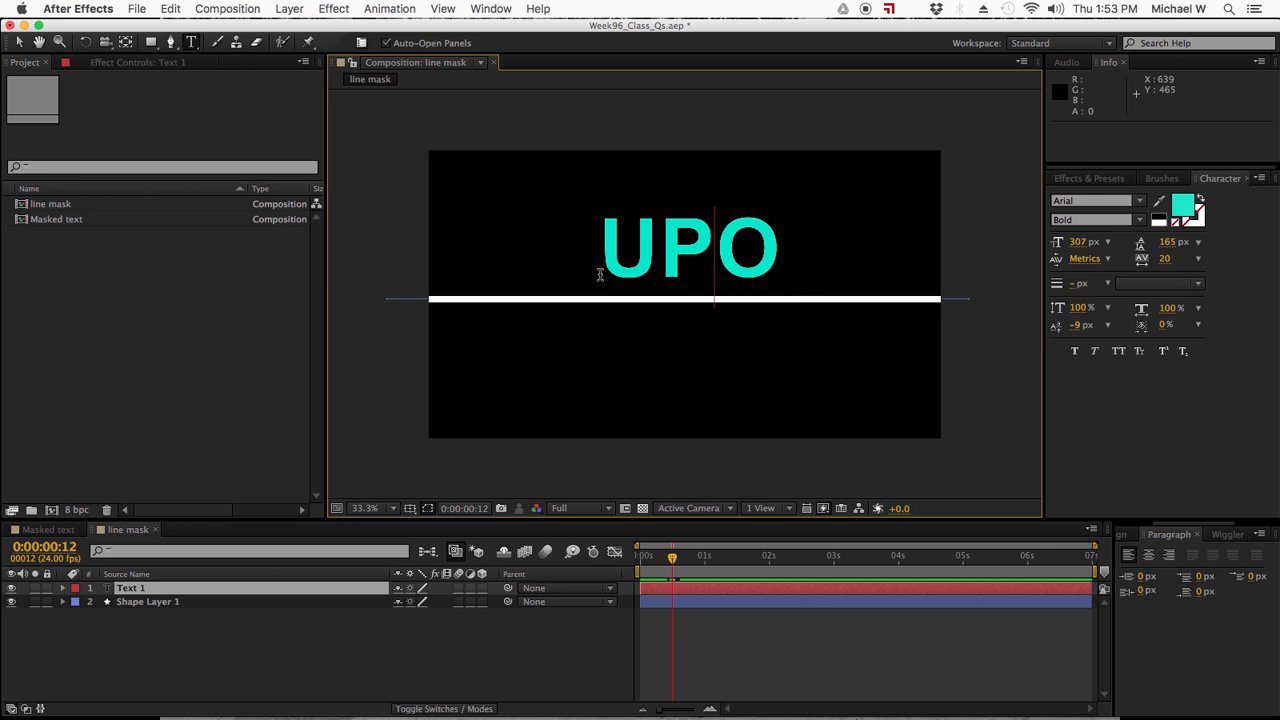
{"action": "key", "text": "BackSpace"}
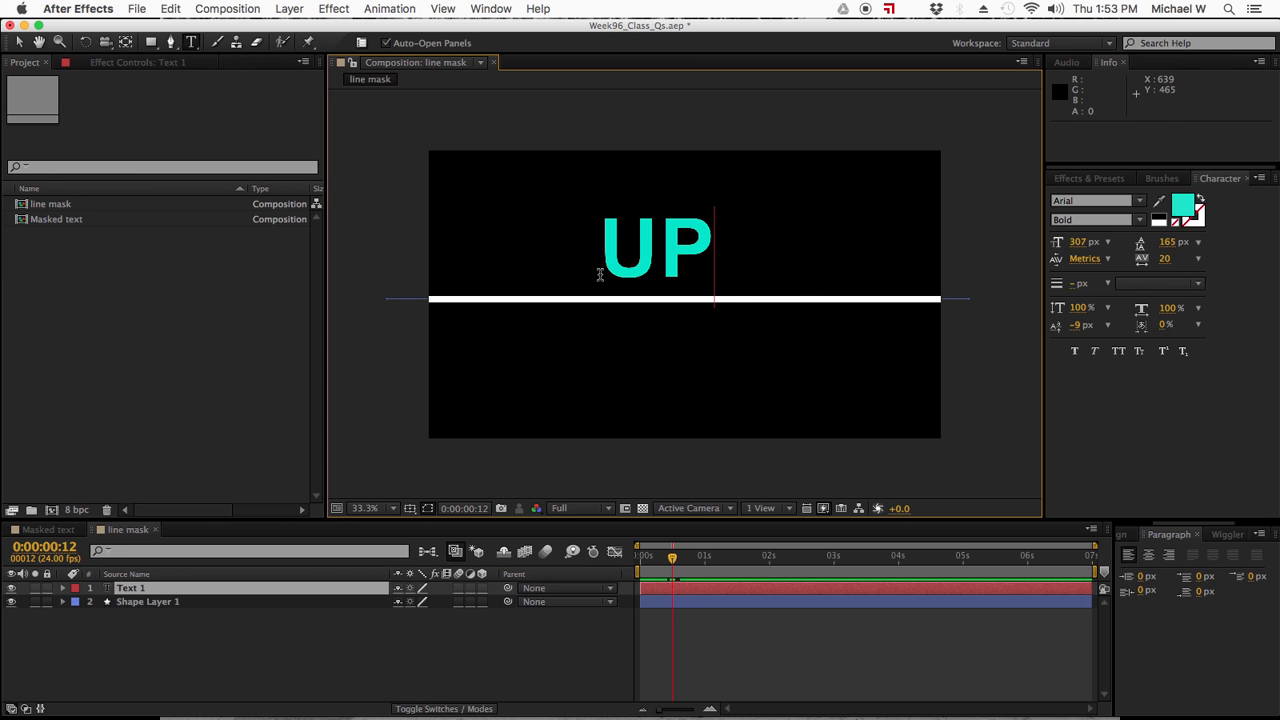
- Try to change the UP text's fill color to red
{"action": "left_click", "coordinate": [1181, 207]}
{"action": "left_click_drag", "start_coordinate": [889, 492], "coordinate": [889, 474]}
{"action": "left_click", "coordinate": [1017, 477]}
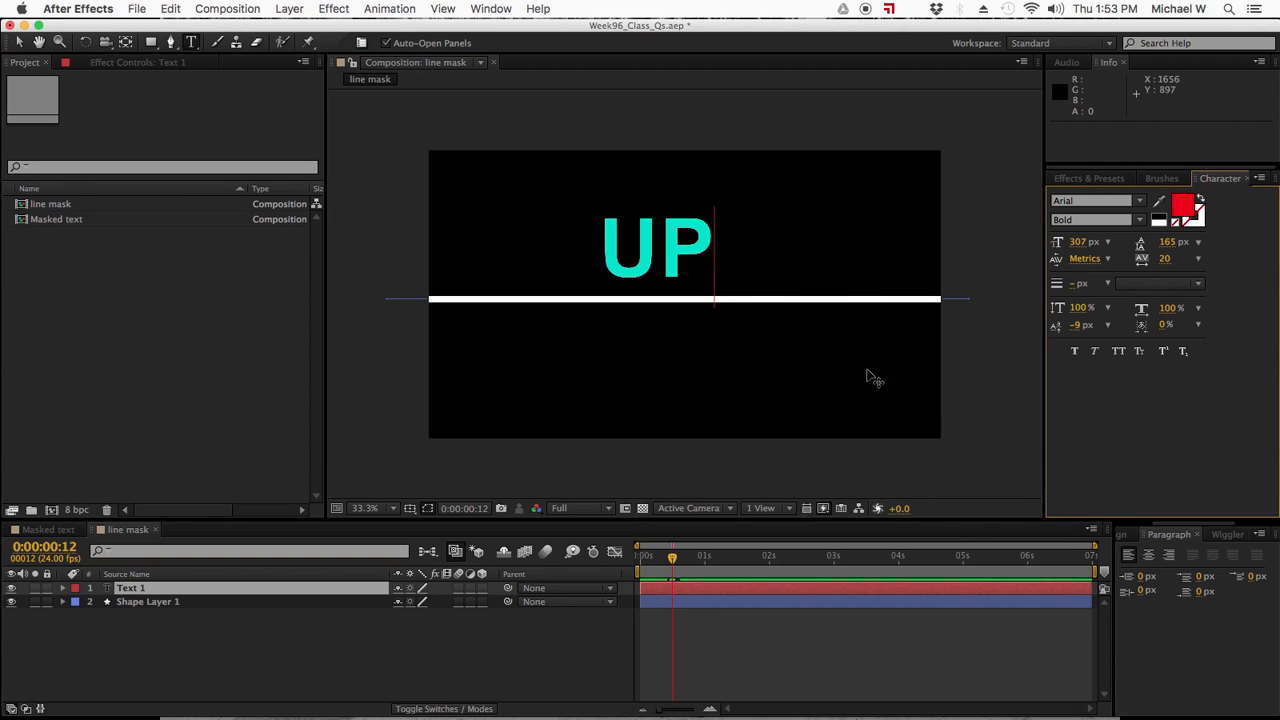
- Select the whole word UP and change its fill color to red
{"action": "double_click", "coordinate": [653, 240]}
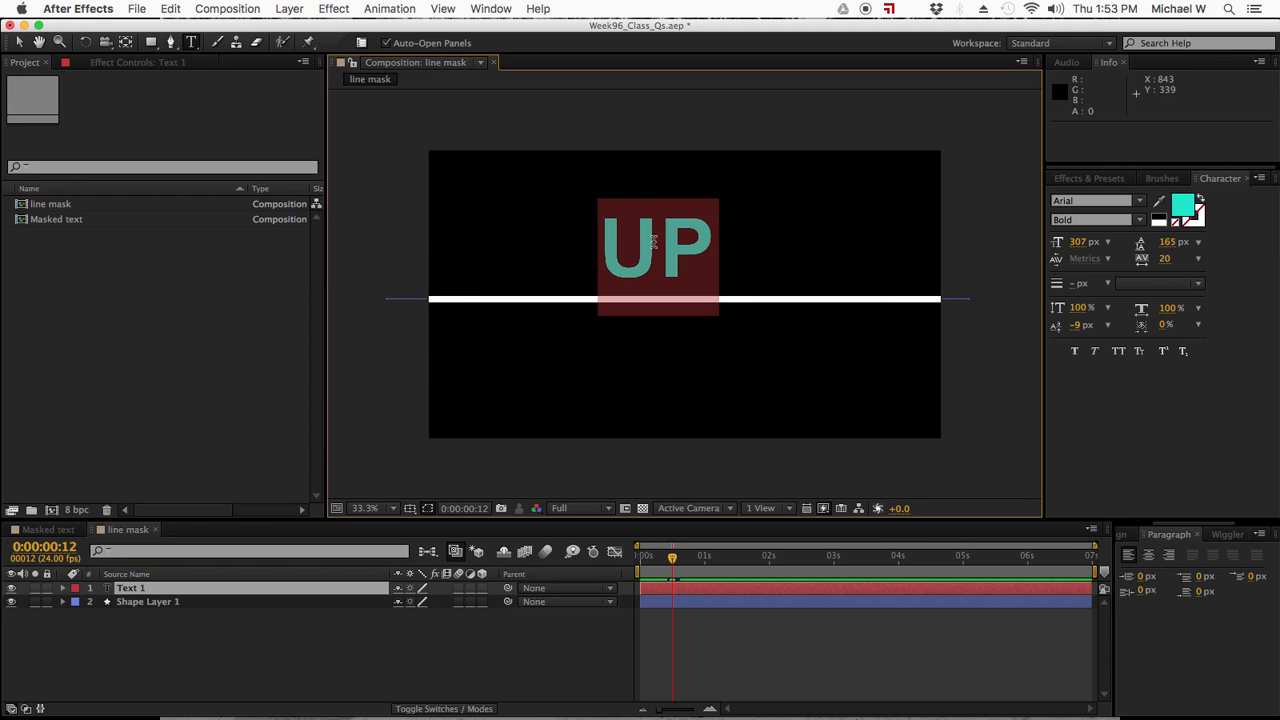
{"action": "left_click", "coordinate": [1182, 207]}
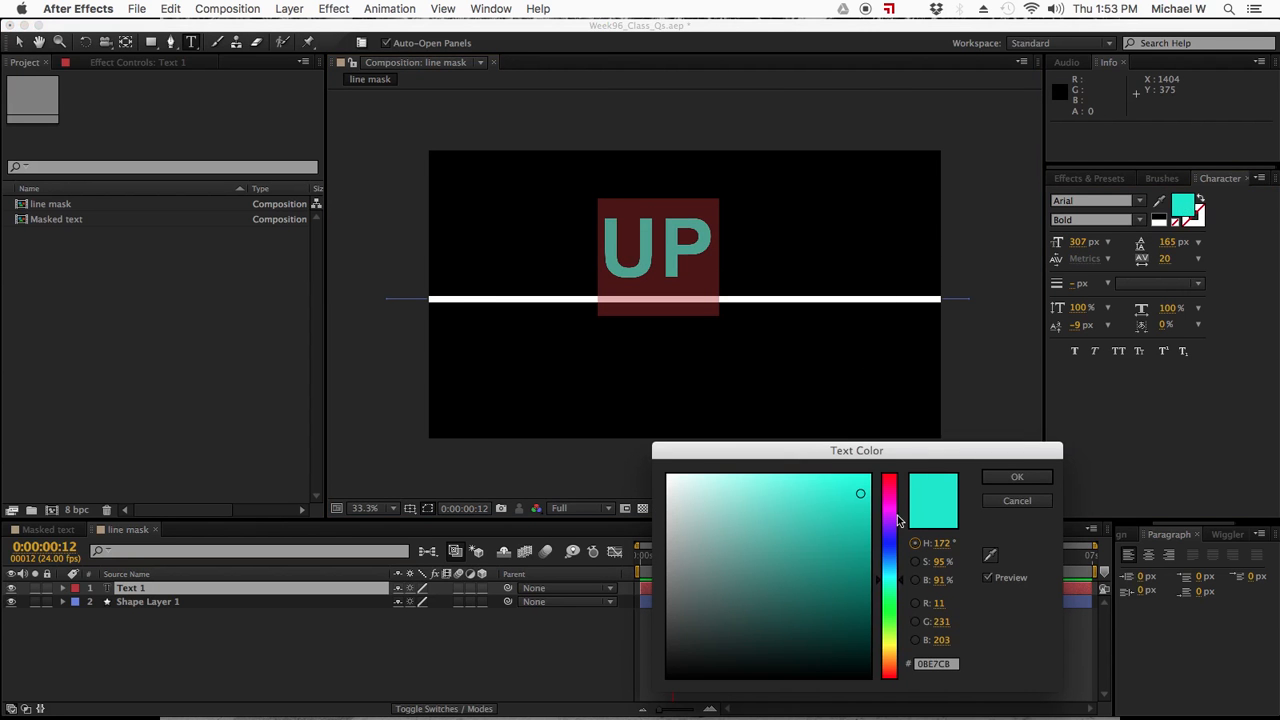
{"action": "left_click_drag", "start_coordinate": [897, 520], "coordinate": [891, 463]}
{"action": "left_click", "coordinate": [1017, 477]}
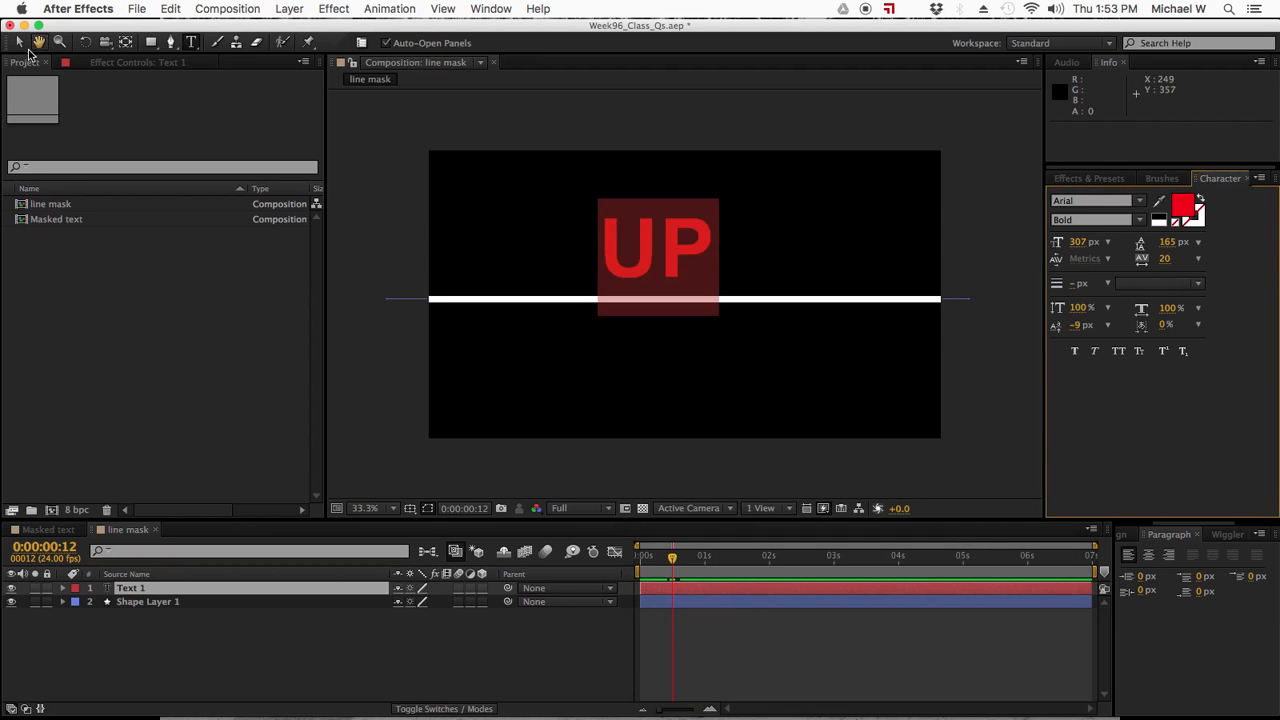
- Center-align the UP text's paragraph and return to the Selection tool
{"action": "left_click", "coordinate": [18, 42]}
{"action": "left_click", "coordinate": [160, 677]}
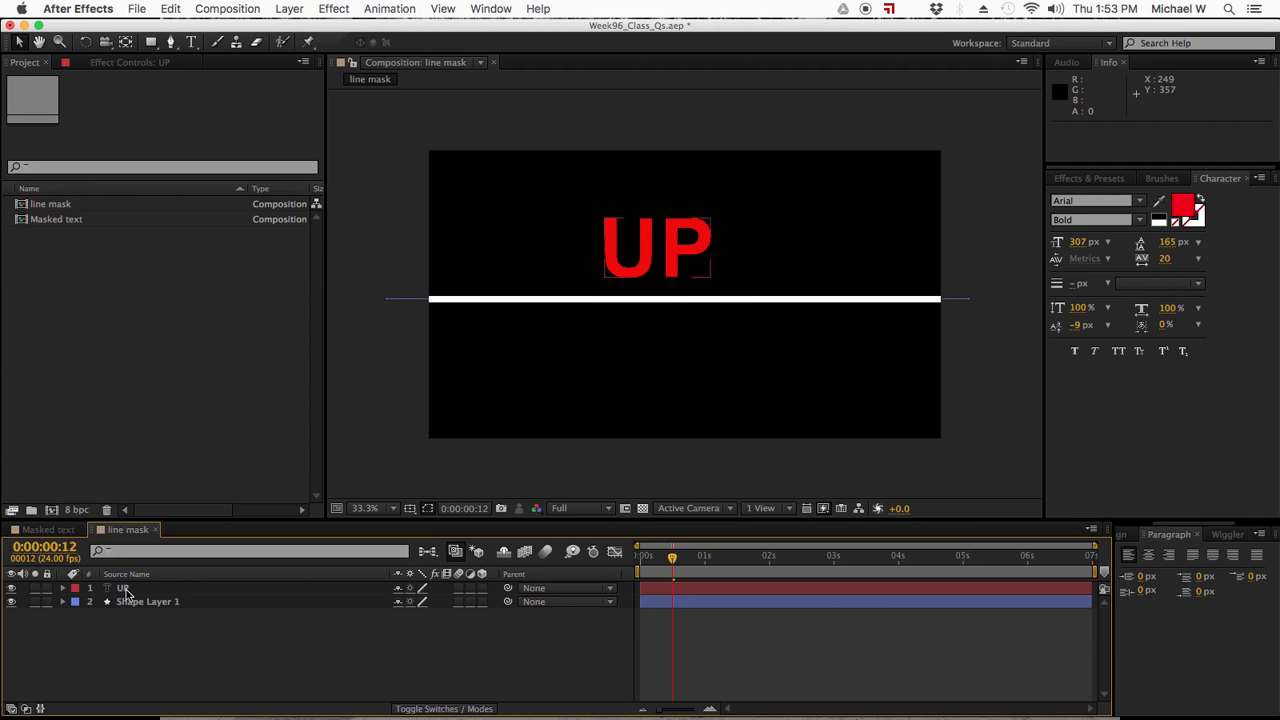
{"action": "left_click", "coordinate": [125, 590]}
{"action": "double_click", "coordinate": [125, 590]}
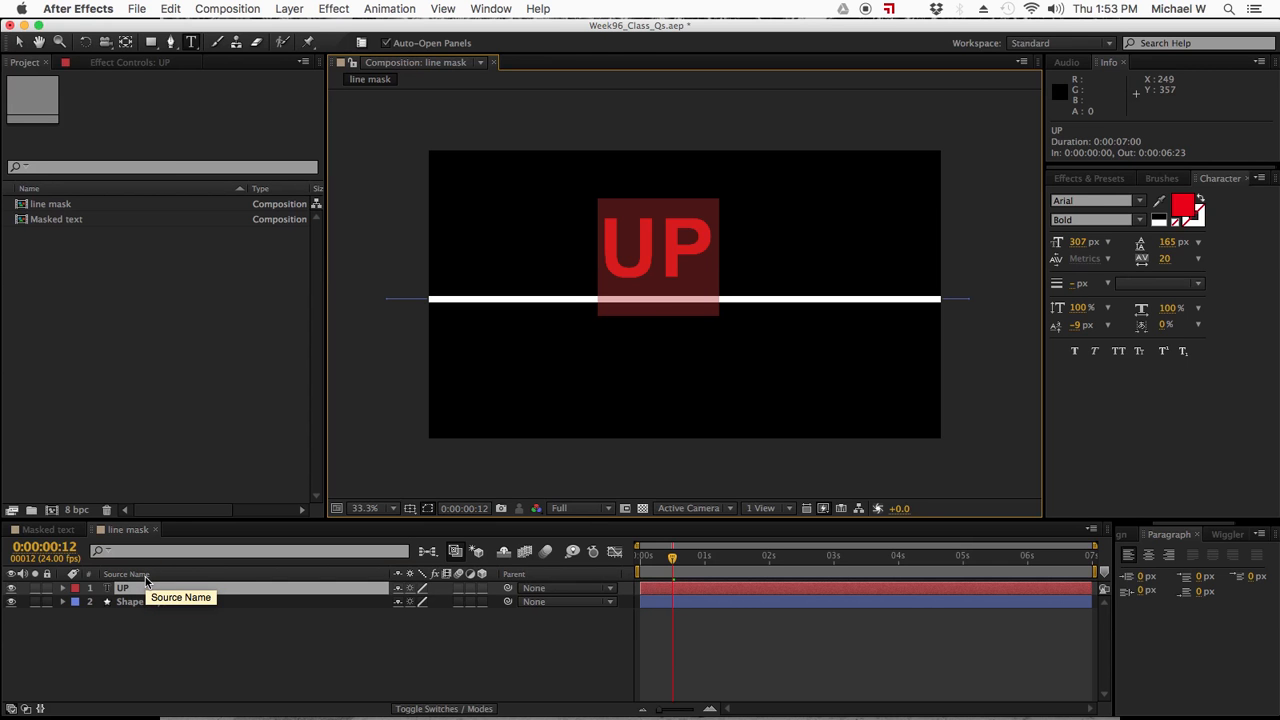
{"action": "key", "text": "super+shift+c"}
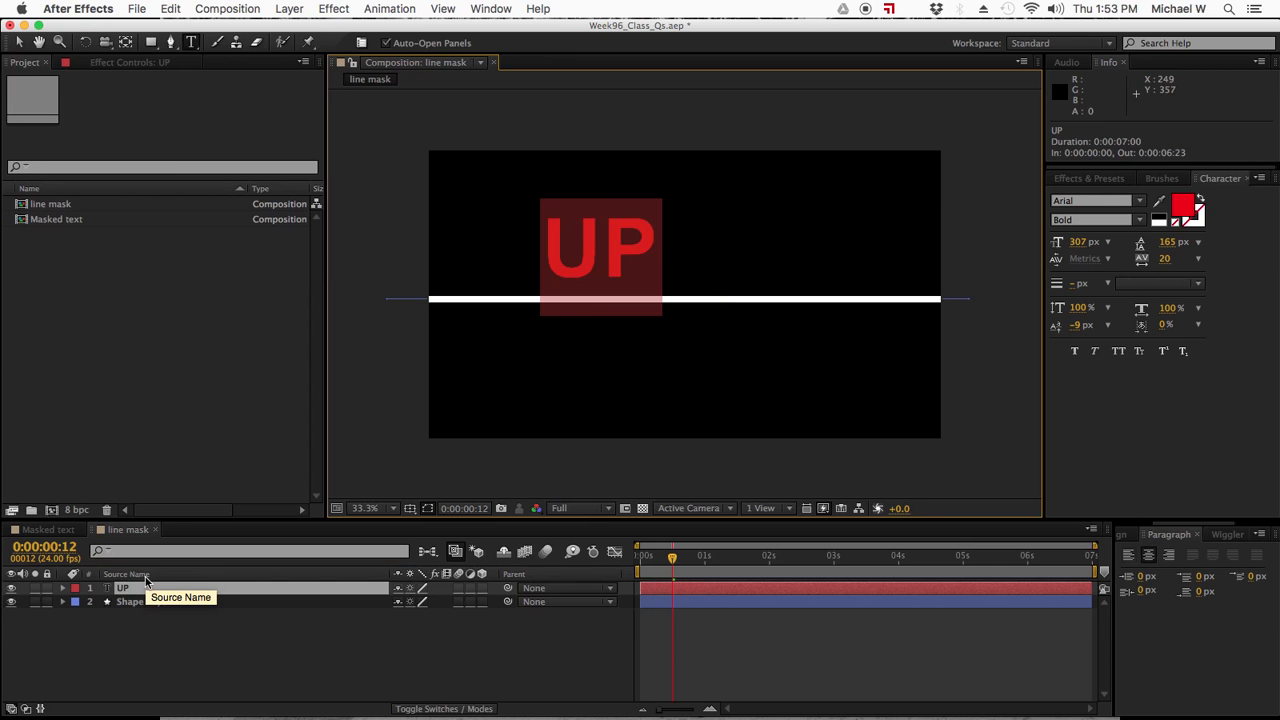
{"action": "left_click", "coordinate": [19, 42]}
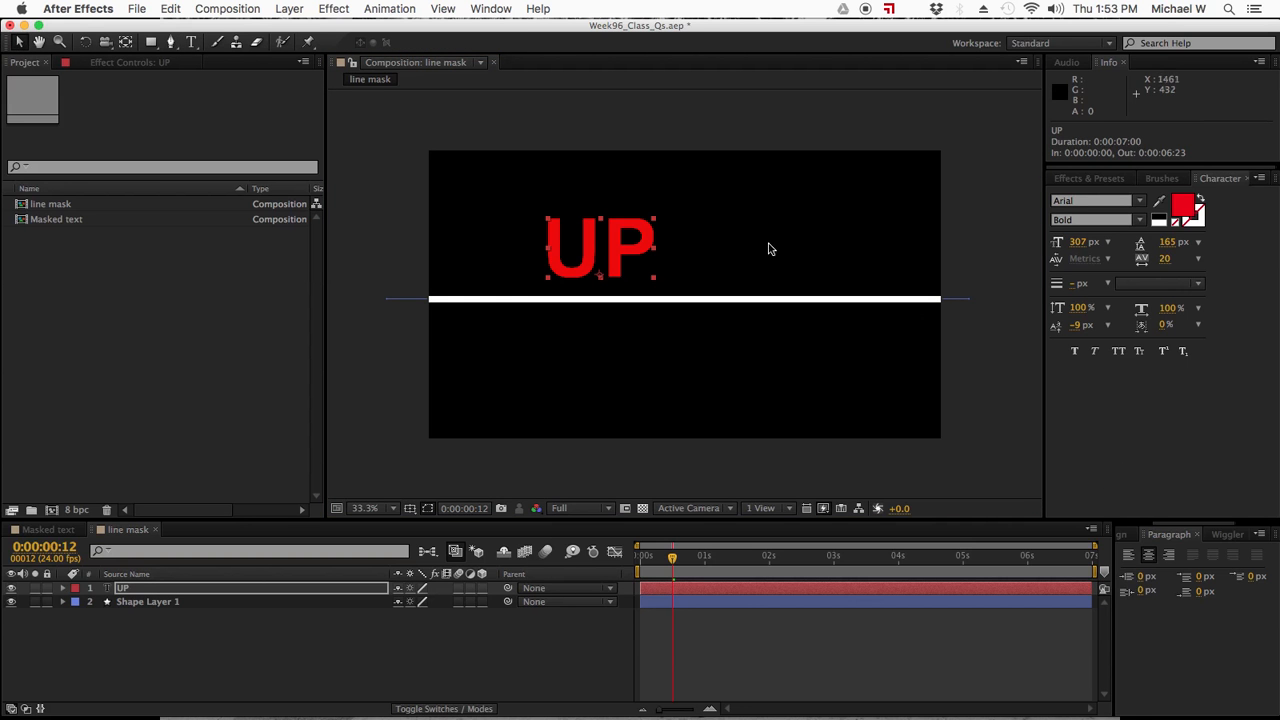
- Align the UP text layer to the horizontal center of the composition
{"action": "left_click", "coordinate": [1124, 536]}
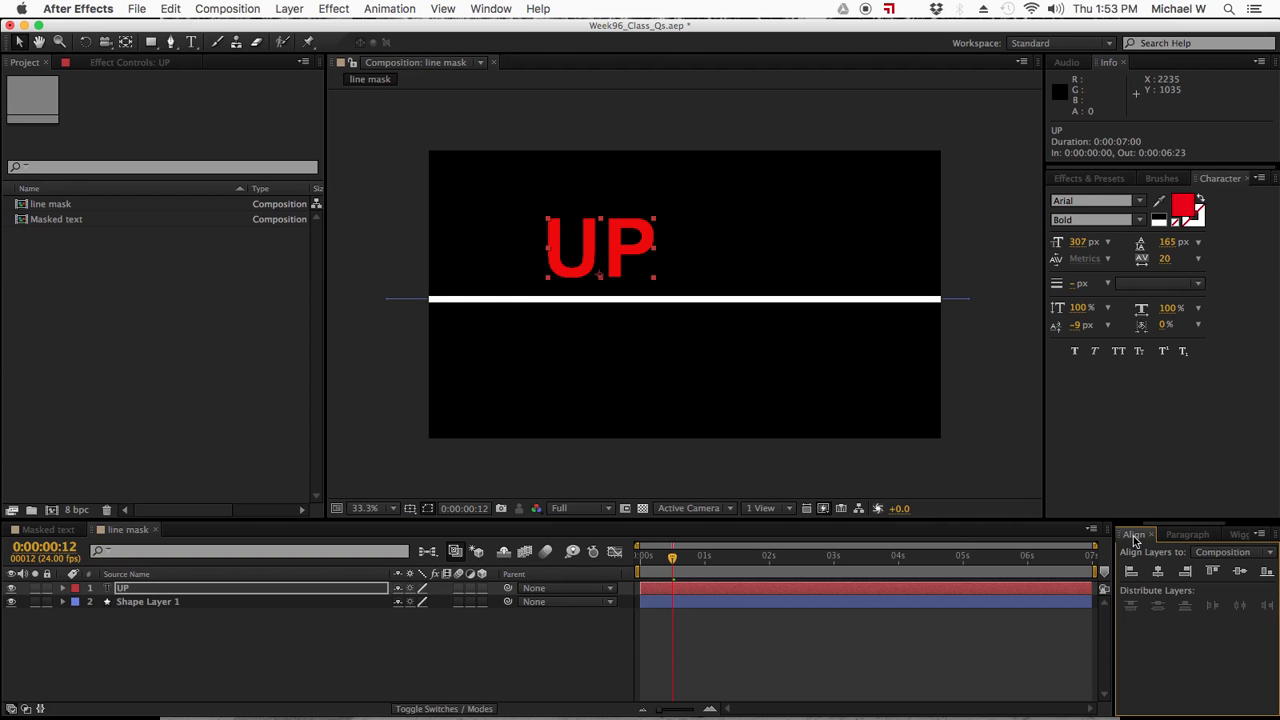
{"action": "left_click", "coordinate": [491, 9]}
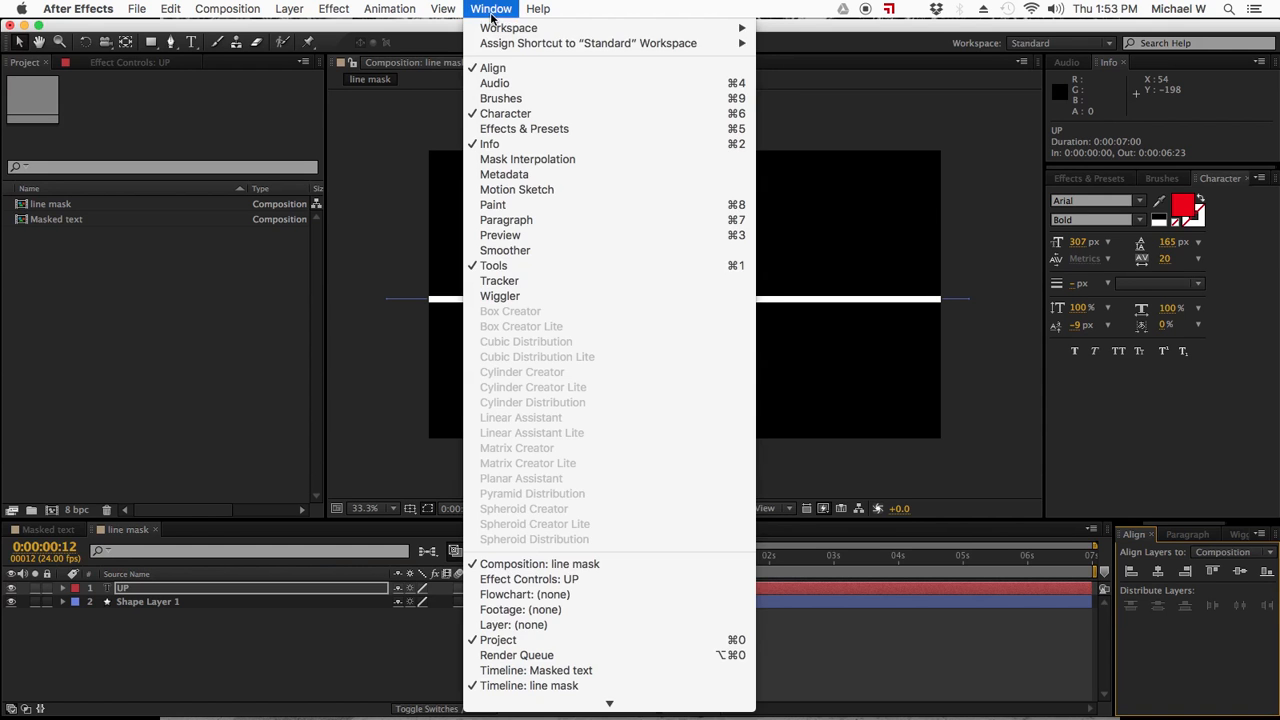
{"action": "left_click", "coordinate": [459, 5]}
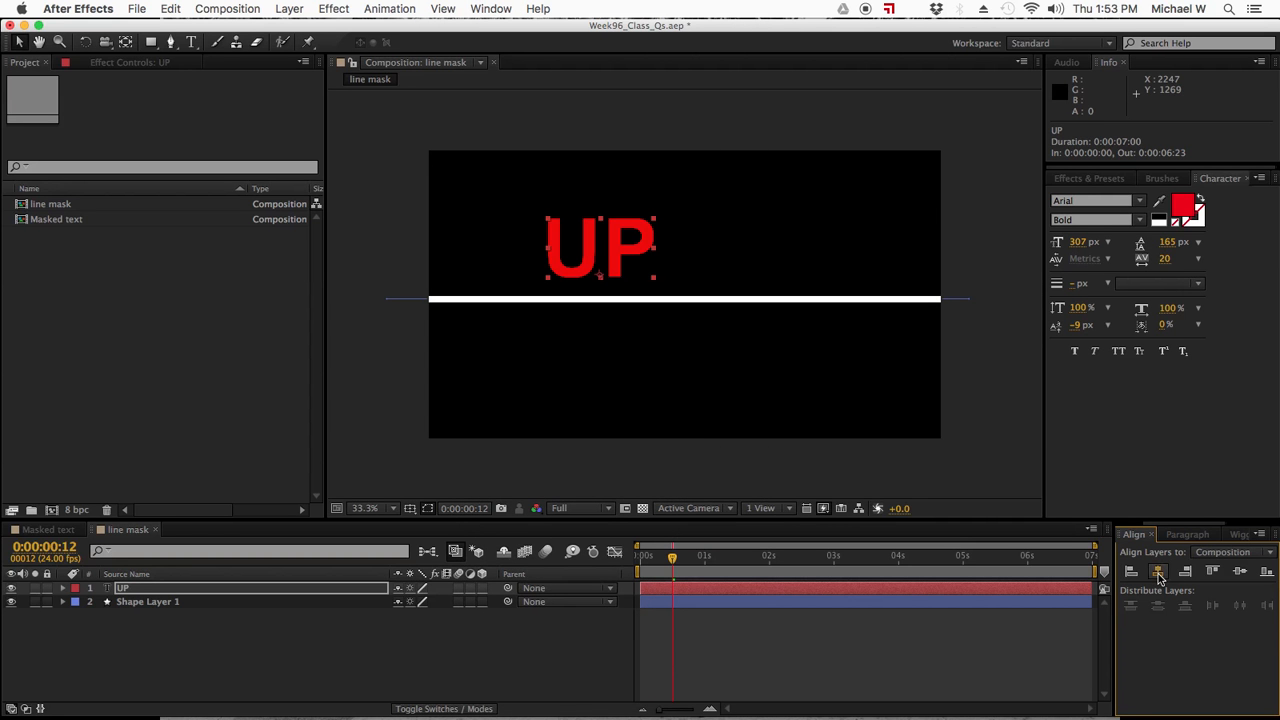
{"action": "left_click", "coordinate": [1158, 571]}
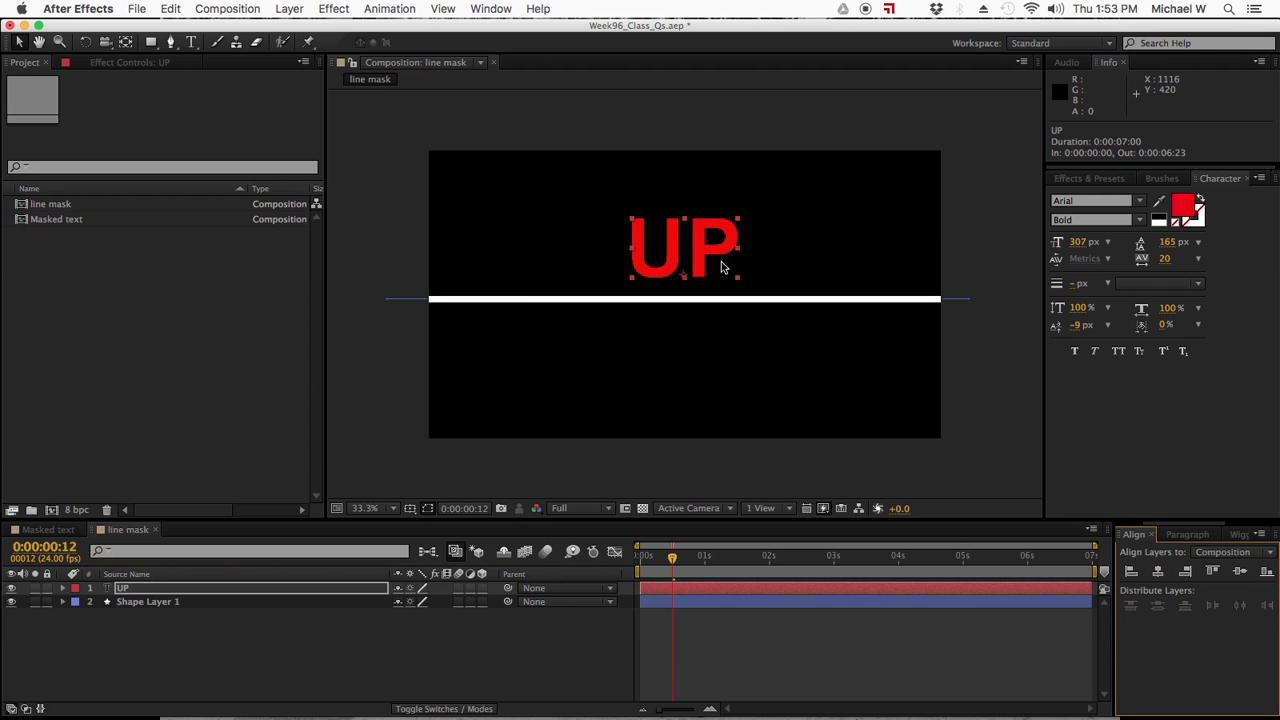
- Duplicate the UP text layer and replace the copy's text with "DOWN"
{"action": "left_click", "coordinate": [123, 590]}
{"action": "key", "text": "super+d"}
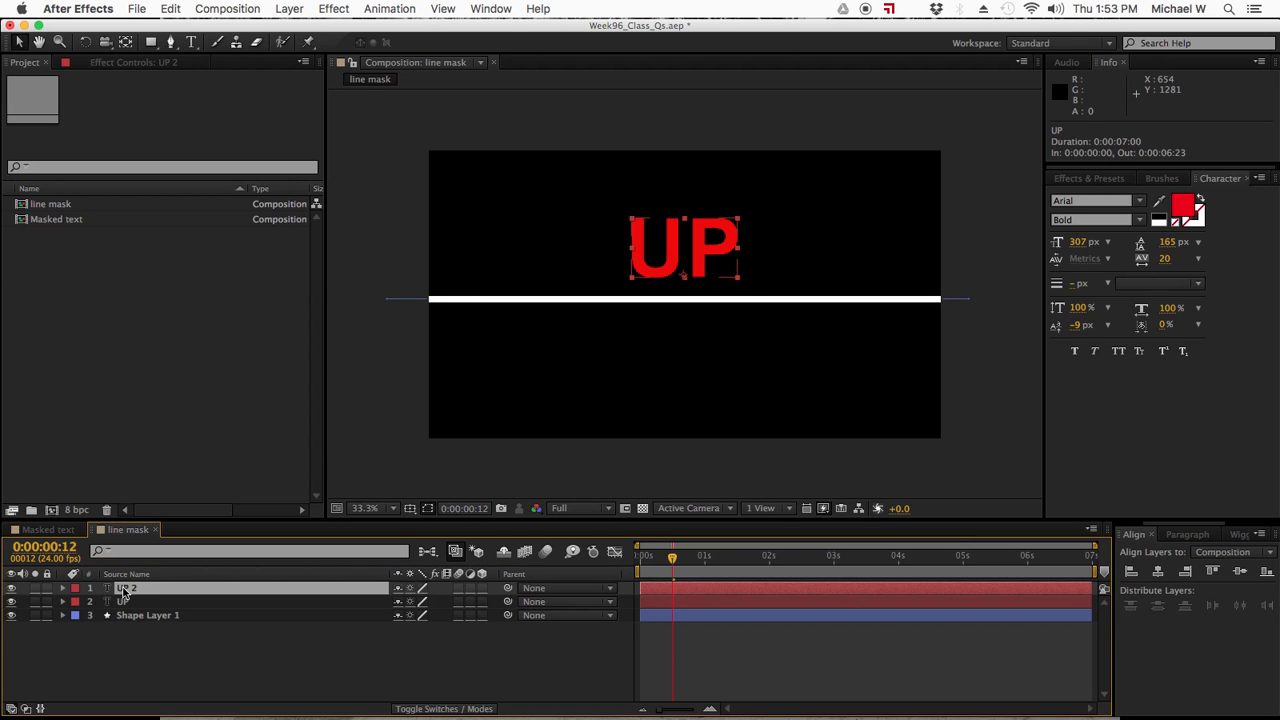
{"action": "double_click", "coordinate": [123, 590]}
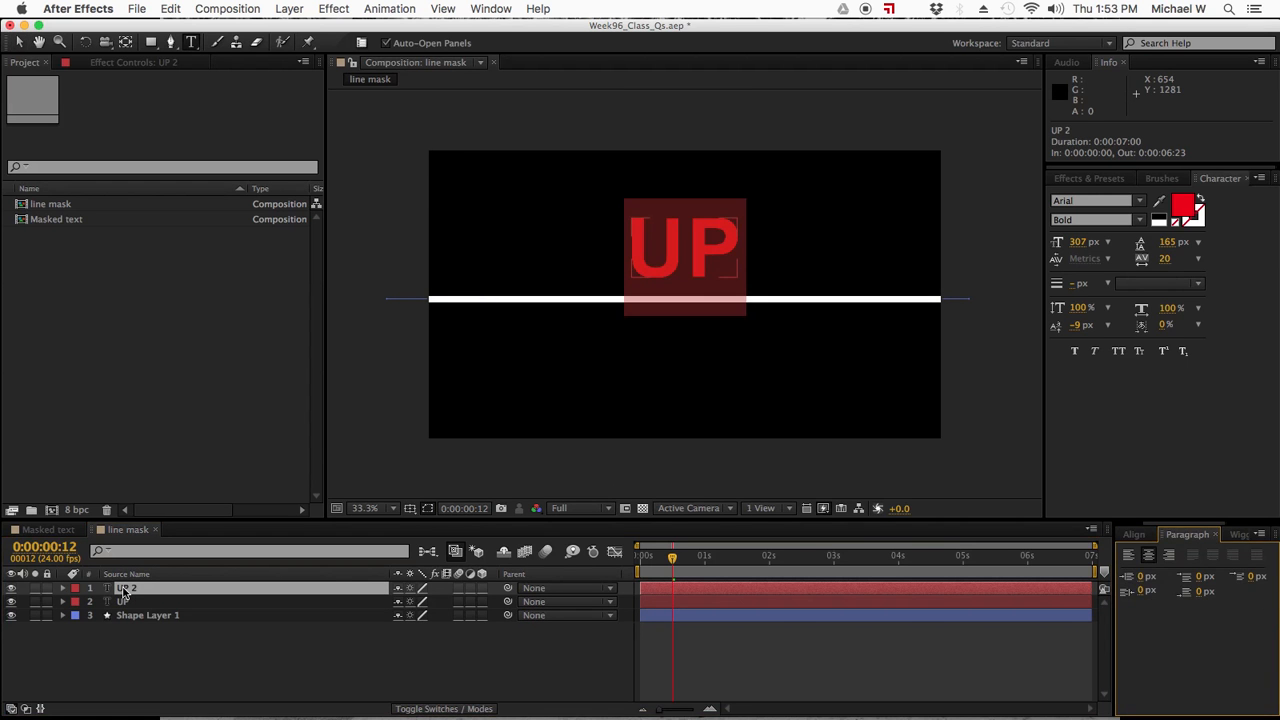
{"action": "type", "text": "OWN"}
{"action": "key", "text": "BackSpace"}
{"action": "key", "text": "BackSpace"}
{"action": "key", "text": "BackSpace"}
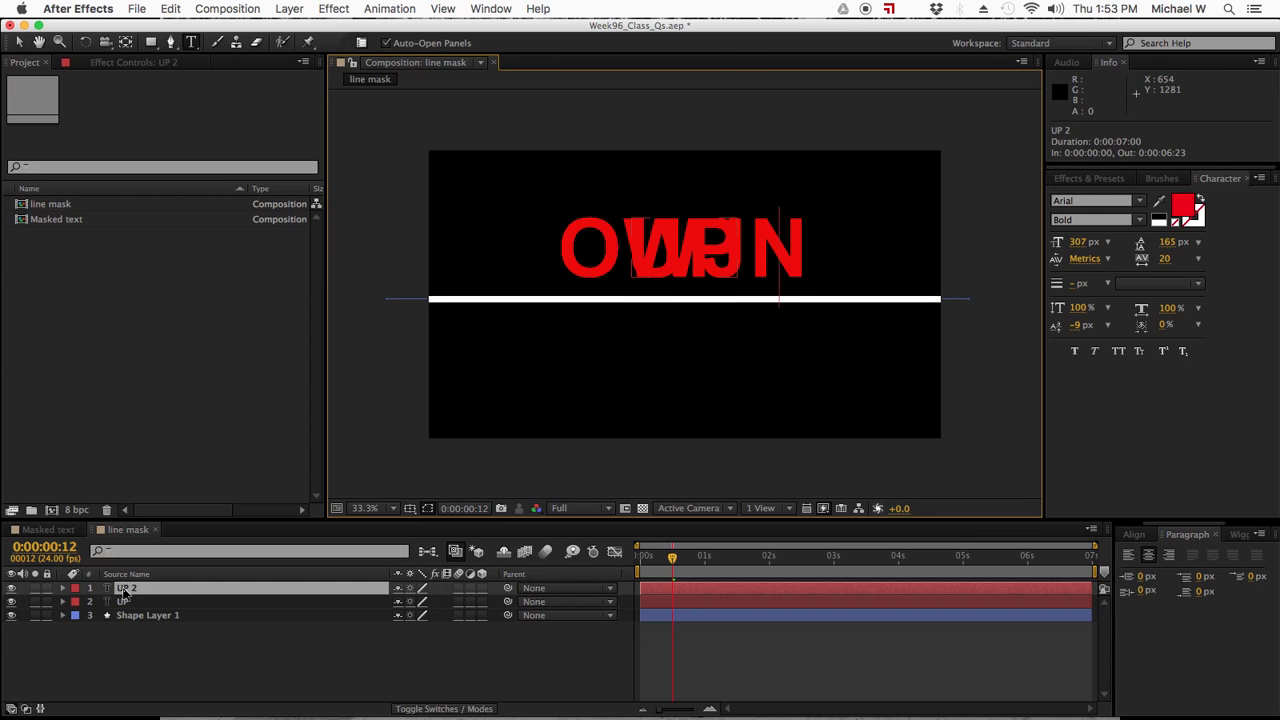
{"action": "type", "text": "DOWN"}
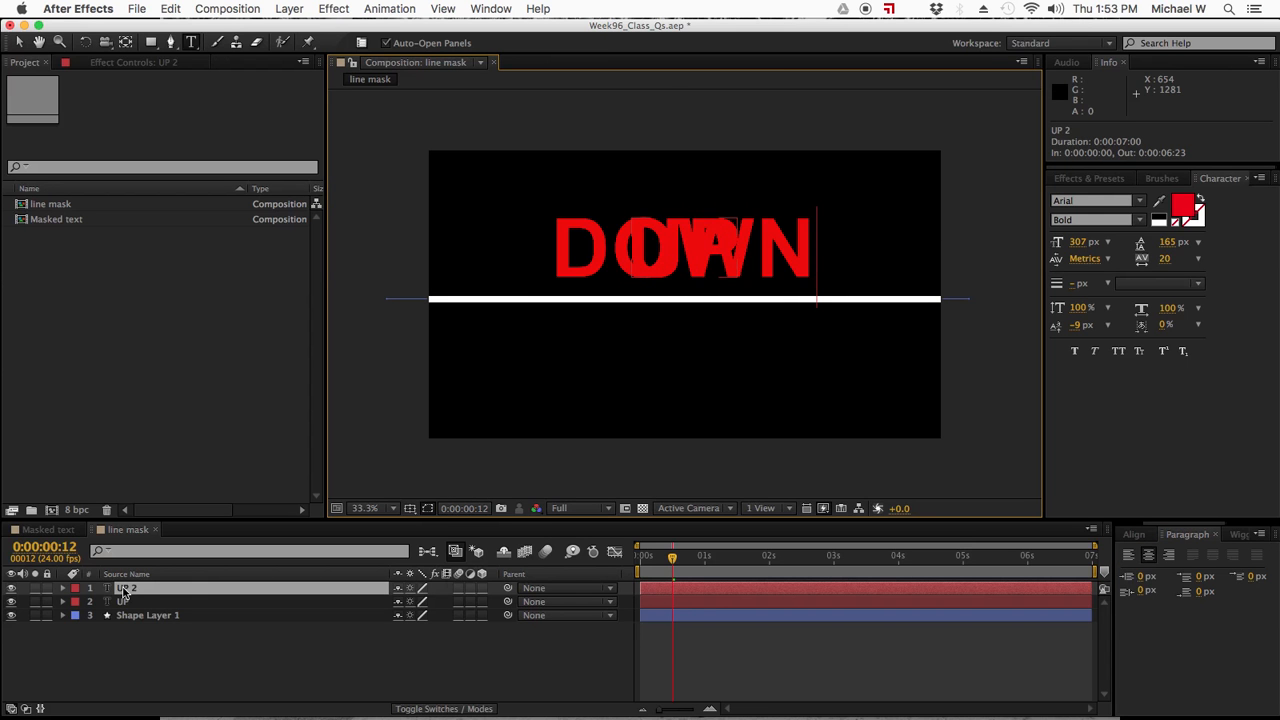
- Select the whole word DOWN and change its fill color to blue
{"action": "double_click", "coordinate": [123, 590]}
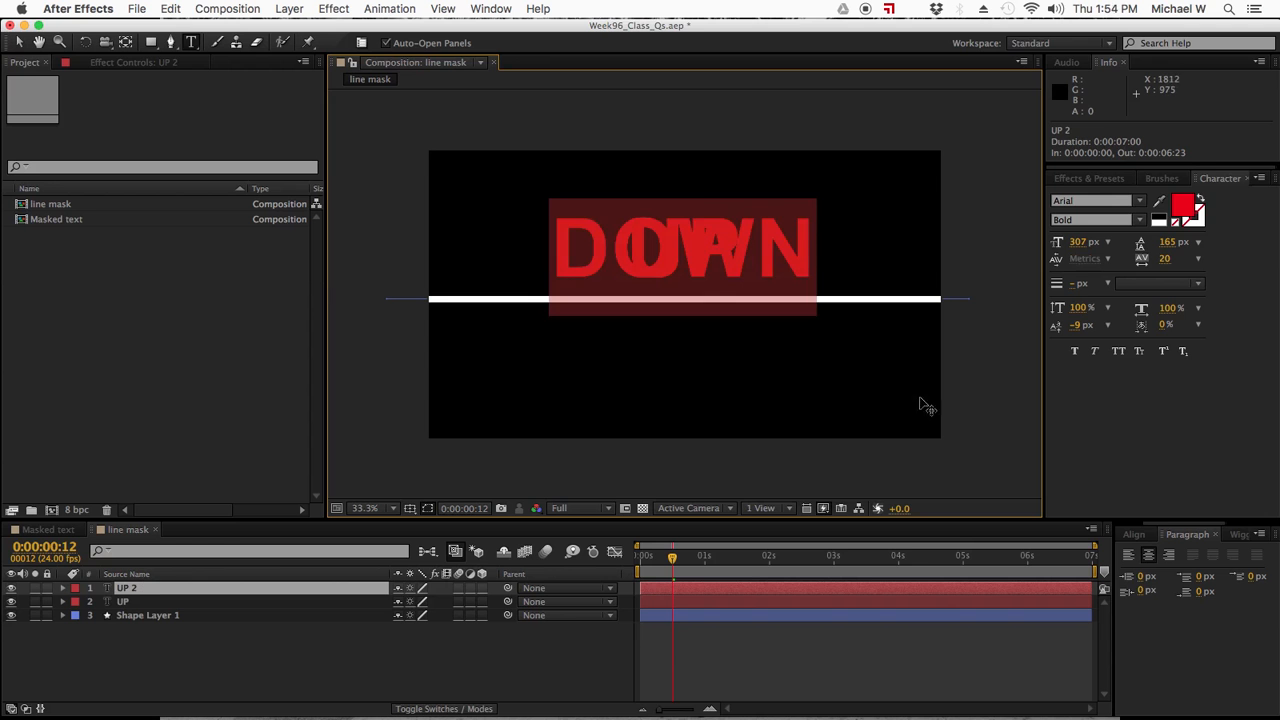
{"action": "left_click", "coordinate": [1184, 206]}
{"action": "left_click_drag", "start_coordinate": [889, 538], "coordinate": [901, 549]}
{"action": "left_click", "coordinate": [1017, 478]}
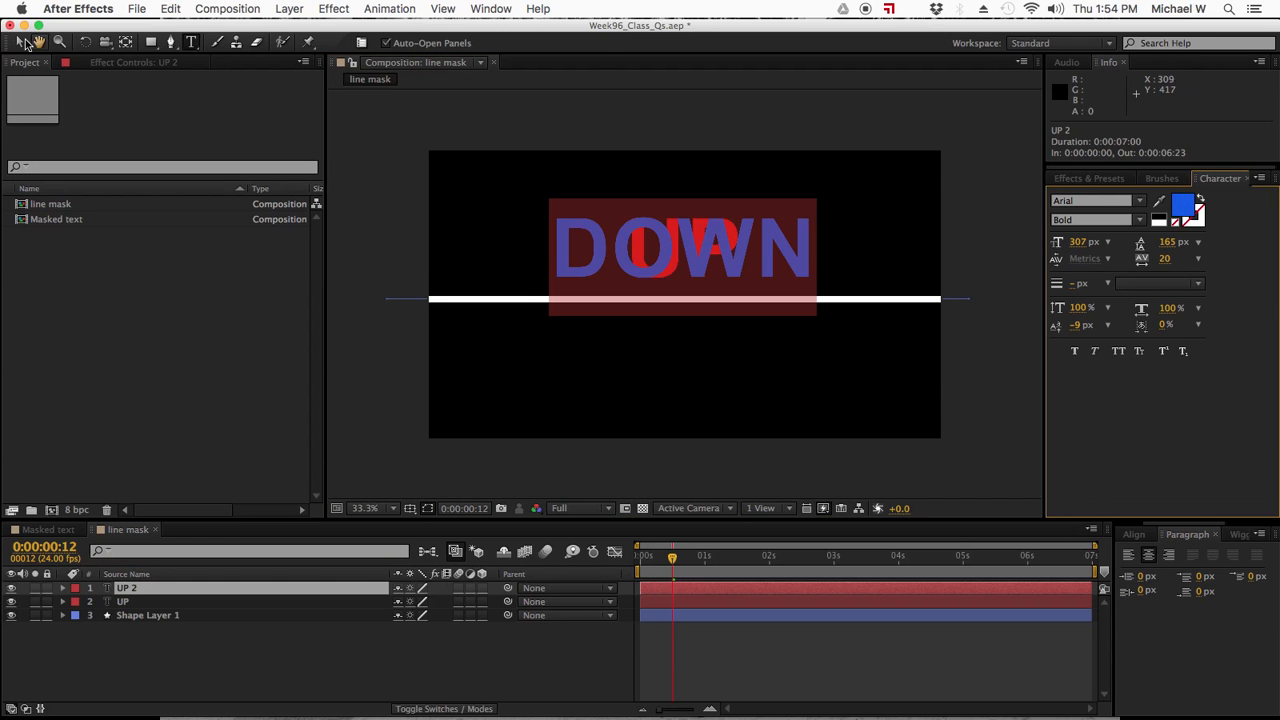
- Finish editing the DOWN text with the Selection tool and dock the detached Tools panel alongside the Project panel
{"action": "left_click_drag", "start_coordinate": [8, 42], "coordinate": [22, 42]}
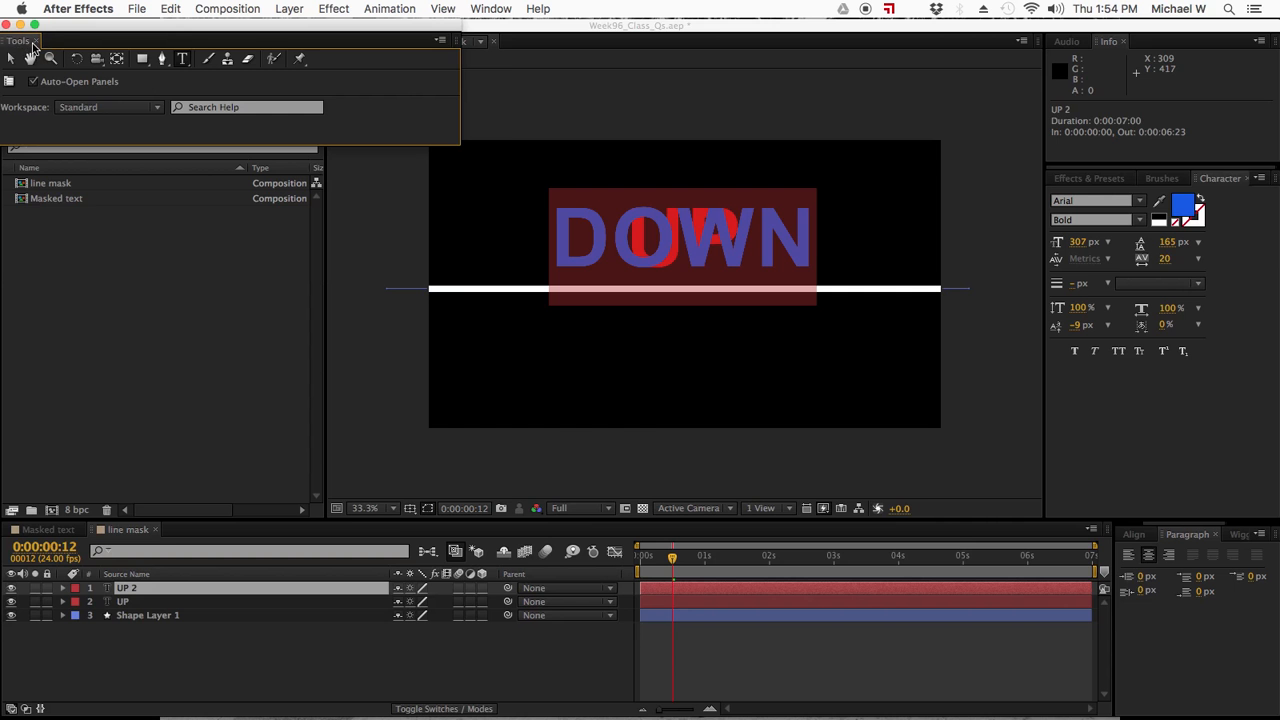
{"action": "left_click", "coordinate": [10, 58]}
{"action": "mouse_move", "coordinate": [14, 45]}
{"action": "left_mouse_down"}
{"action": "mouse_move", "coordinate": [54, 62]}
{"action": "mouse_move", "coordinate": [68, 87]}
{"action": "mouse_move", "coordinate": [131, 44]}
{"action": "mouse_move", "coordinate": [97, 40]}
{"action": "mouse_move", "coordinate": [80, 56]}
{"action": "mouse_move", "coordinate": [33, 45]}
{"action": "left_mouse_up"}
{"action": "left_click", "coordinate": [20, 40]}
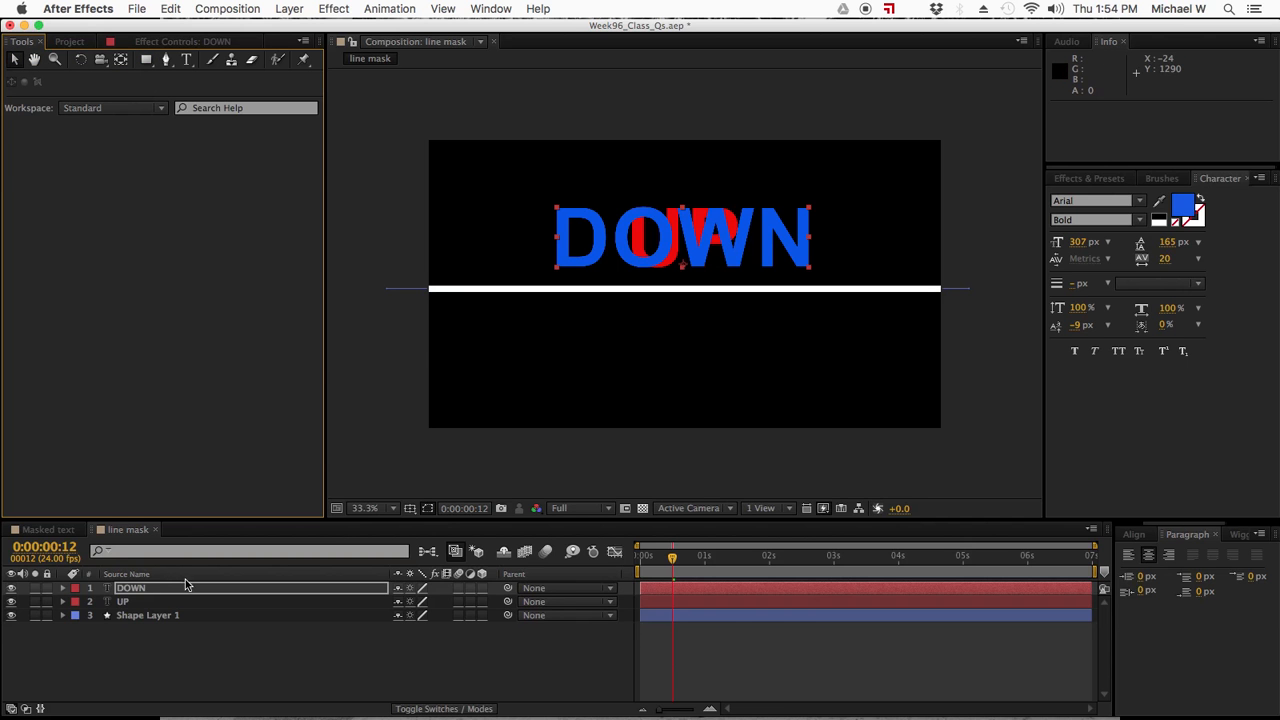
- Move the UP text layer straight down below the white line, to position 953.3, 842.0
{"action": "left_click", "coordinate": [120, 603]}
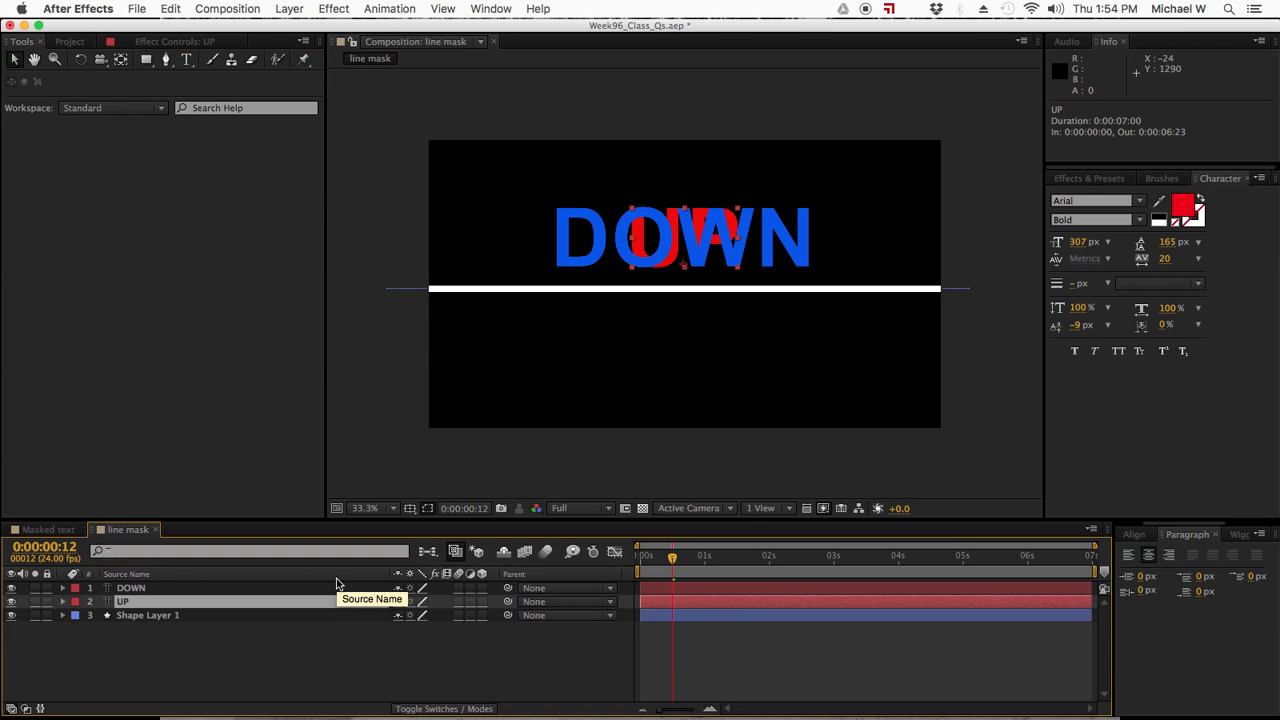
{"action": "key", "text": "p"}
{"action": "left_click_drag", "start_coordinate": [432, 620], "coordinate": [718, 637]}
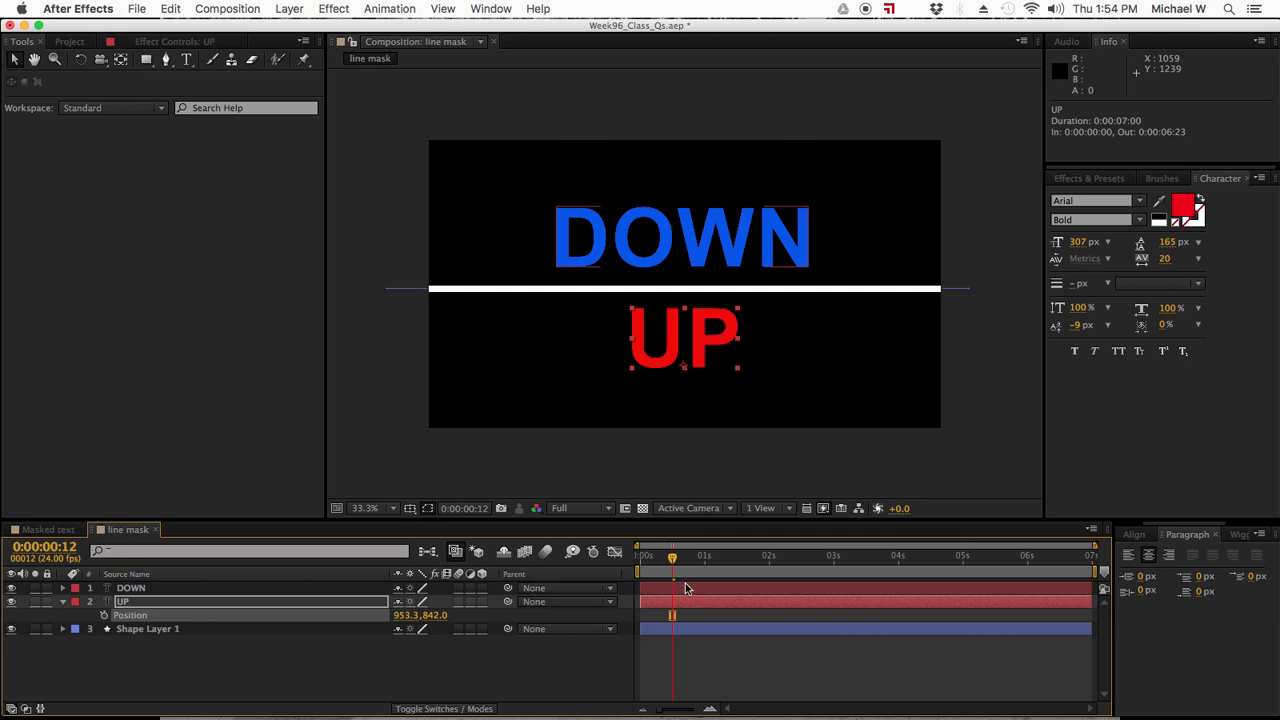
- At 0:00:00:06, add starting Position keyframes to both the DOWN and UP text layers
{"action": "mouse_move", "coordinate": [672, 558]}
{"action": "left_mouse_down"}
{"action": "mouse_move", "coordinate": [638, 564]}
{"action": "mouse_move", "coordinate": [655, 565]}
{"action": "left_mouse_up"}
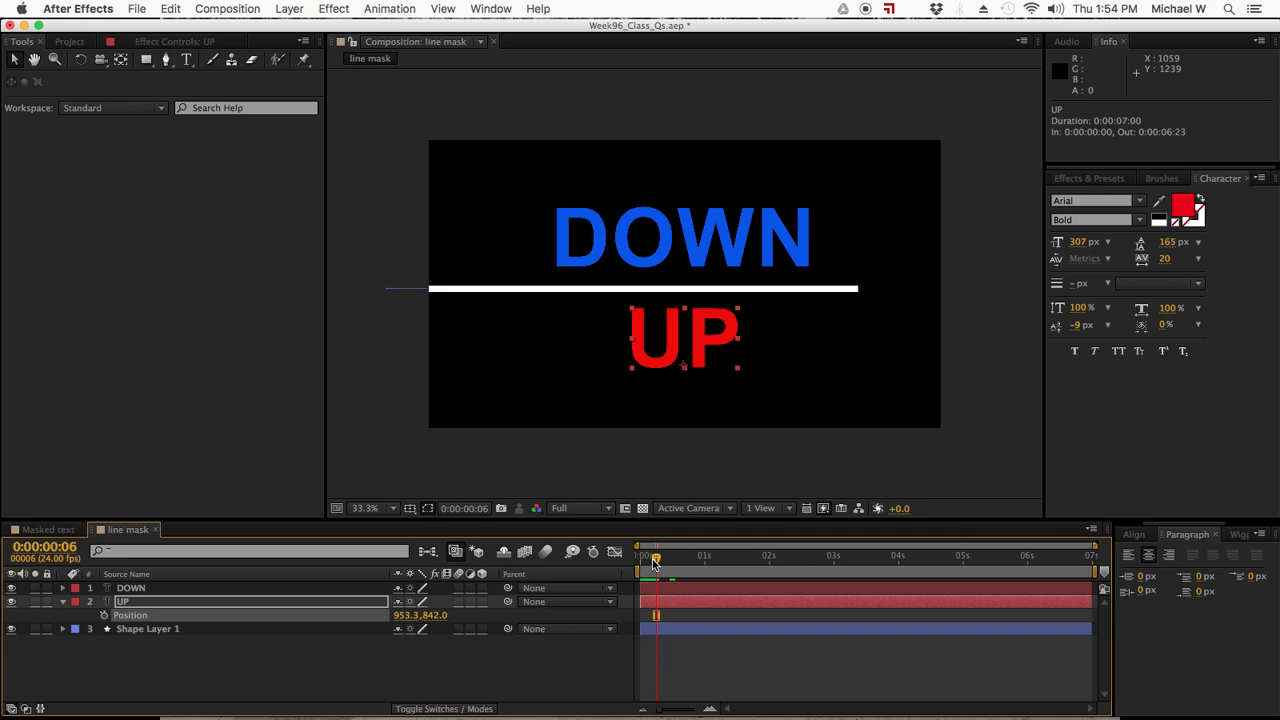
{"action": "left_click", "coordinate": [666, 588]}
{"action": "left_click", "coordinate": [668, 600], "text": "shift"}
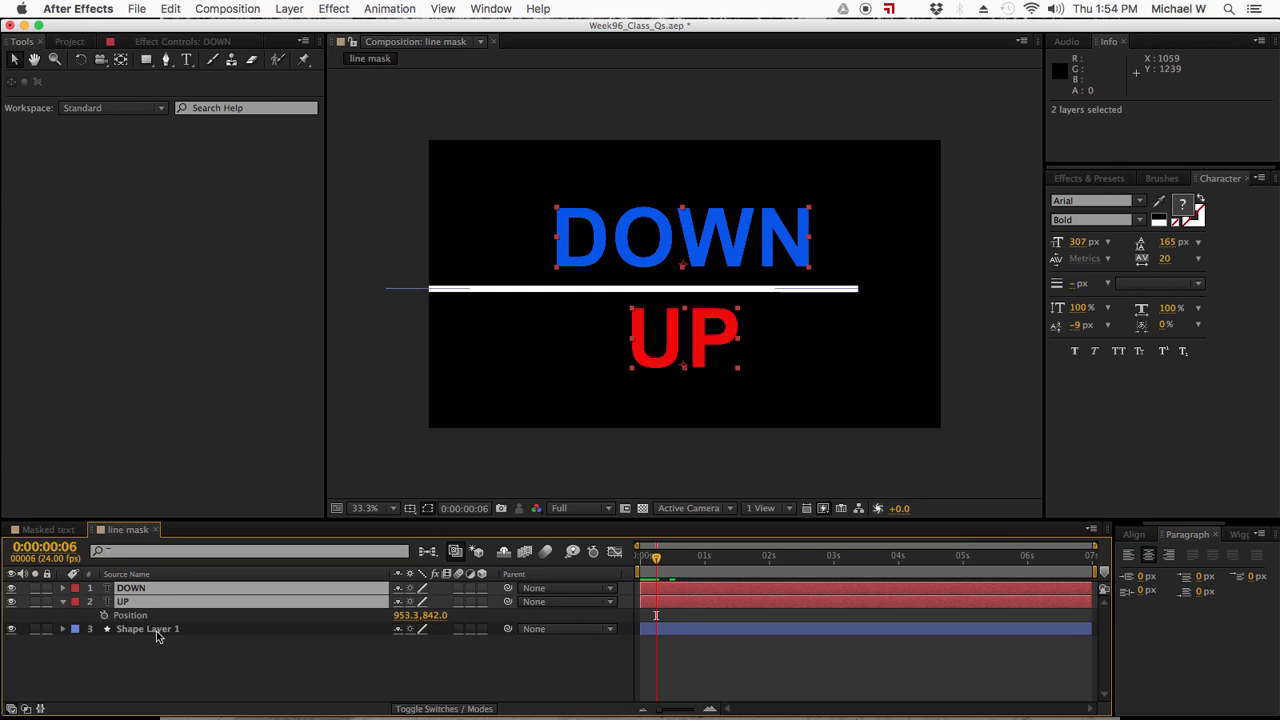
{"action": "key", "text": "p"}
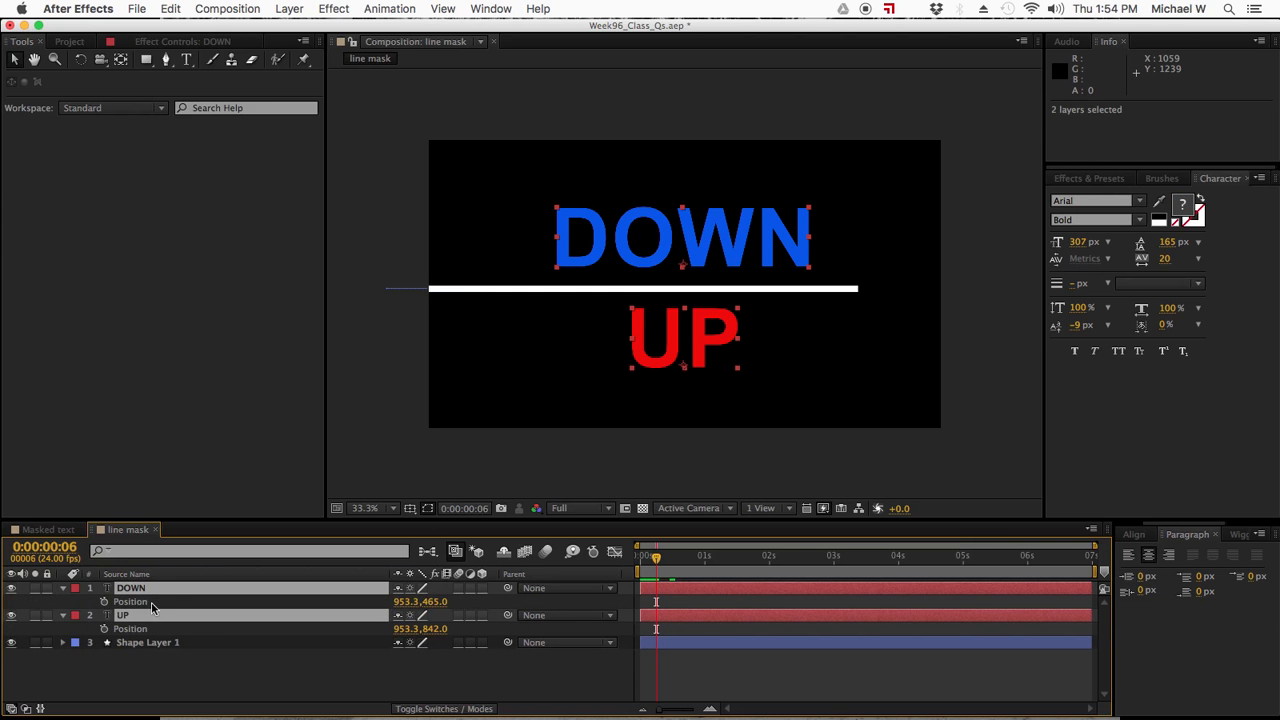
{"action": "left_click", "coordinate": [104, 629]}
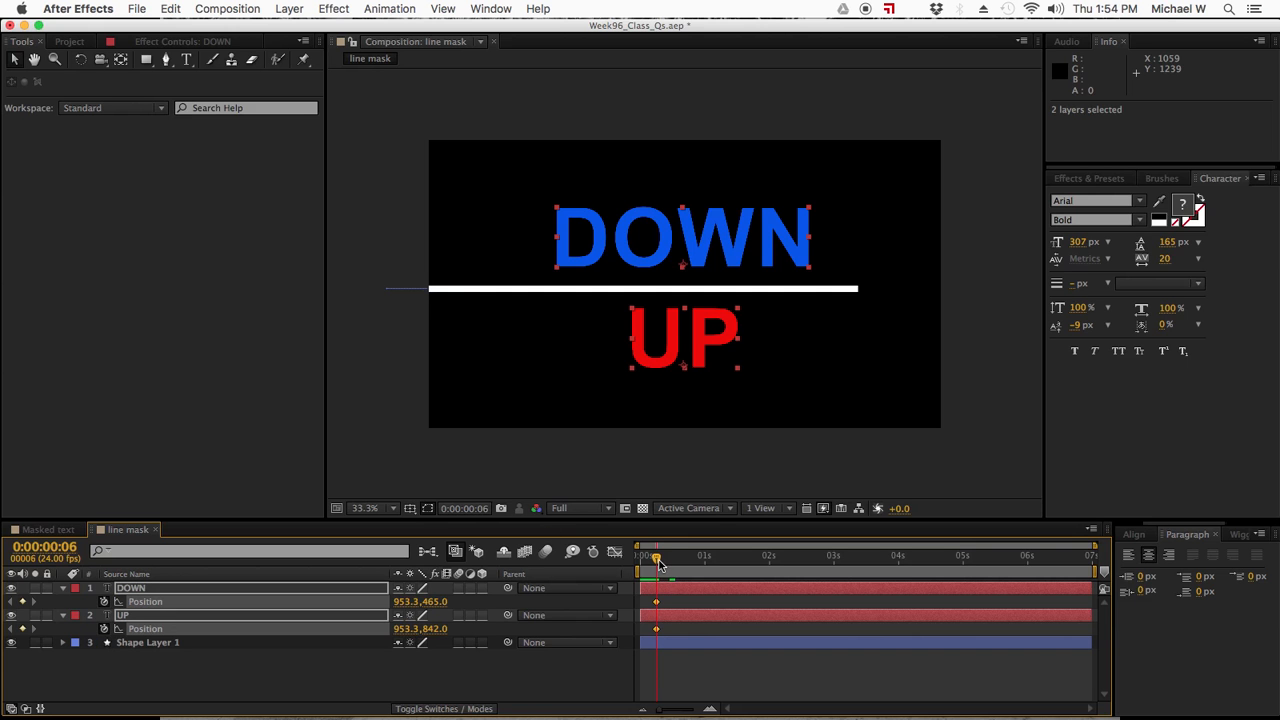
- At 0:00:01:00, add Position keyframes holding the current placement of both the DOWN and UP layers
{"action": "left_click_drag", "start_coordinate": [658, 563], "coordinate": [707, 559]}
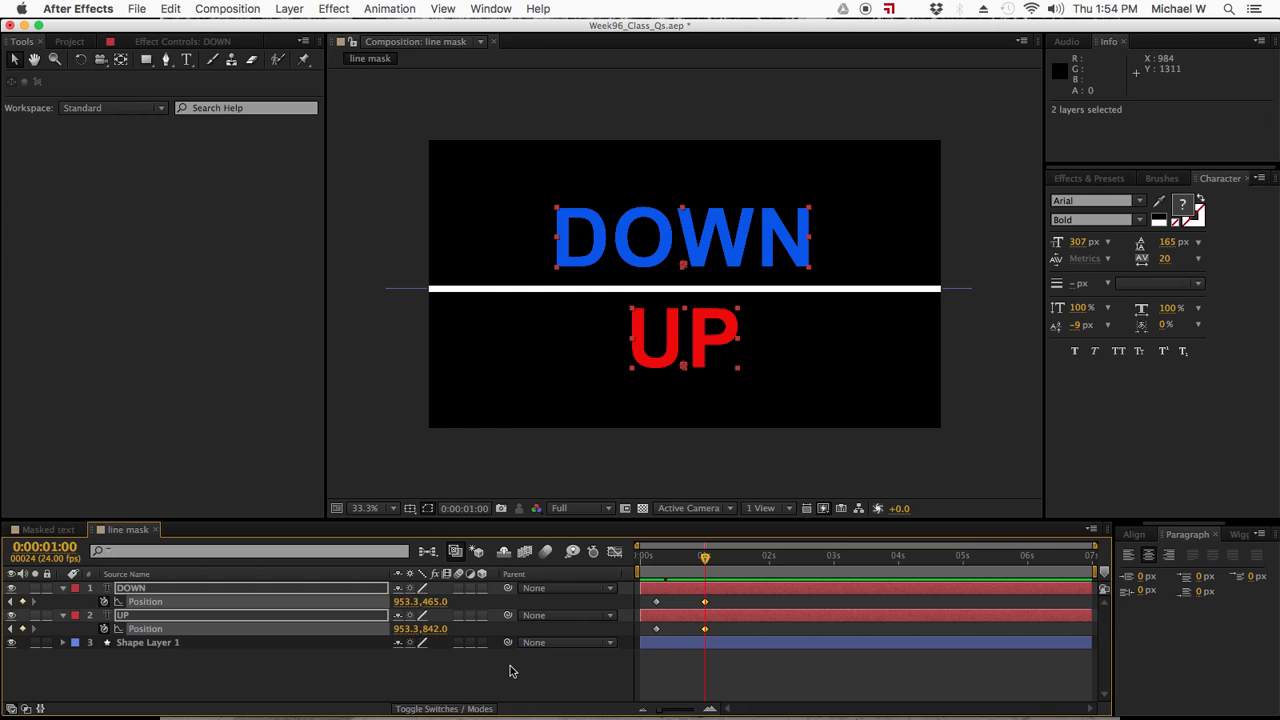
{"action": "left_click", "coordinate": [466, 692]}
{"action": "left_click", "coordinate": [722, 591]}
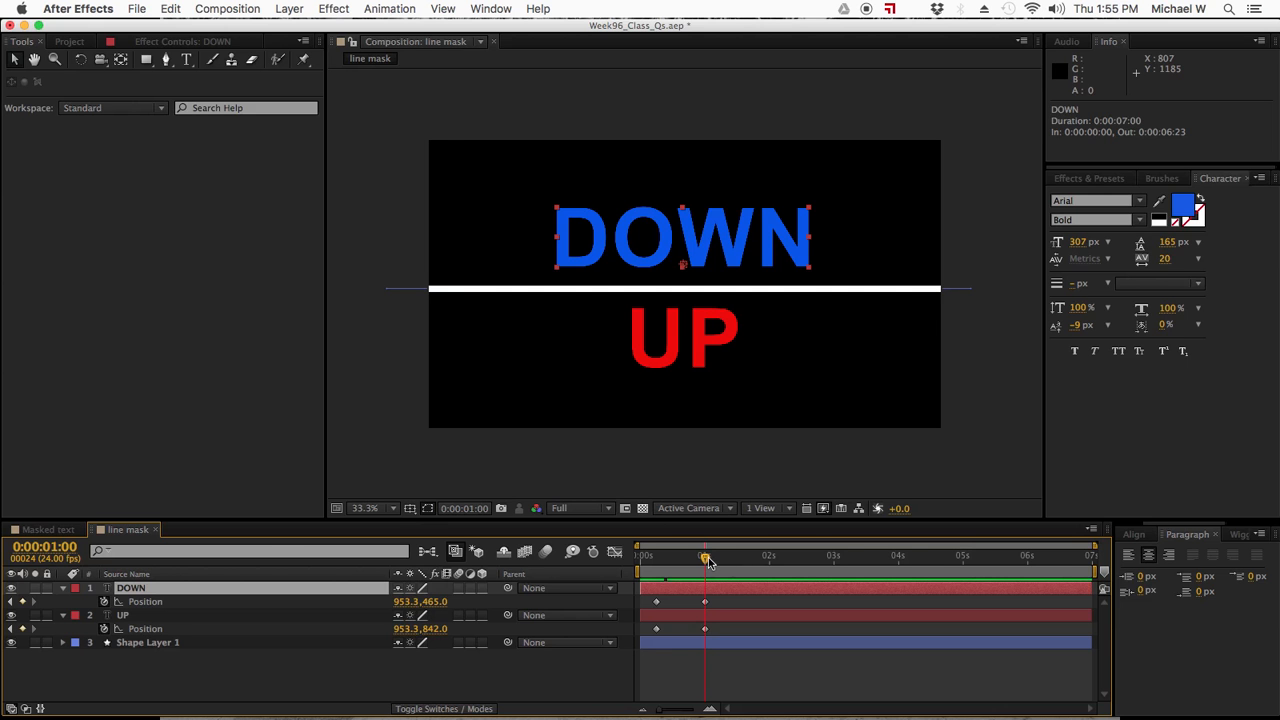
{"action": "left_click_drag", "start_coordinate": [722, 596], "coordinate": [676, 650]}
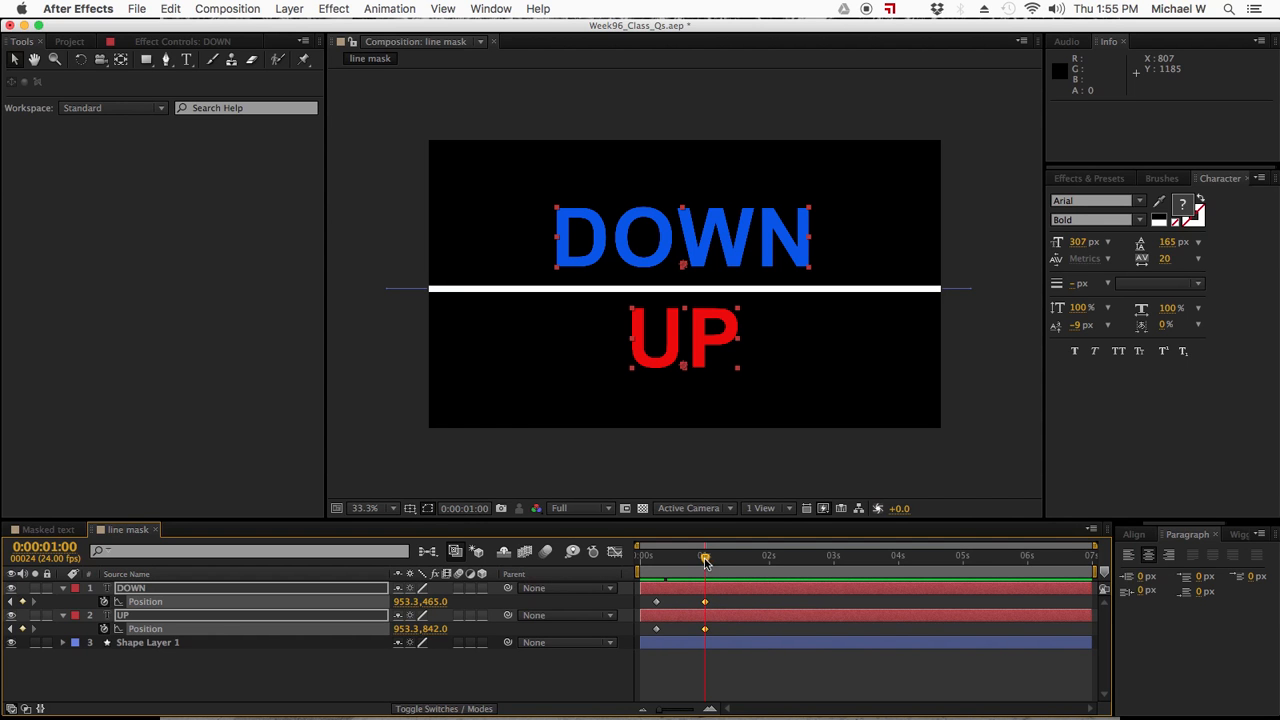
- At the 0:00:00:06 keyframe, set the DOWN layer's Position to 953.3, 817.0, below the white line
{"action": "left_click_drag", "start_coordinate": [705, 560], "coordinate": [656, 556]}
{"action": "left_click", "coordinate": [656, 601]}
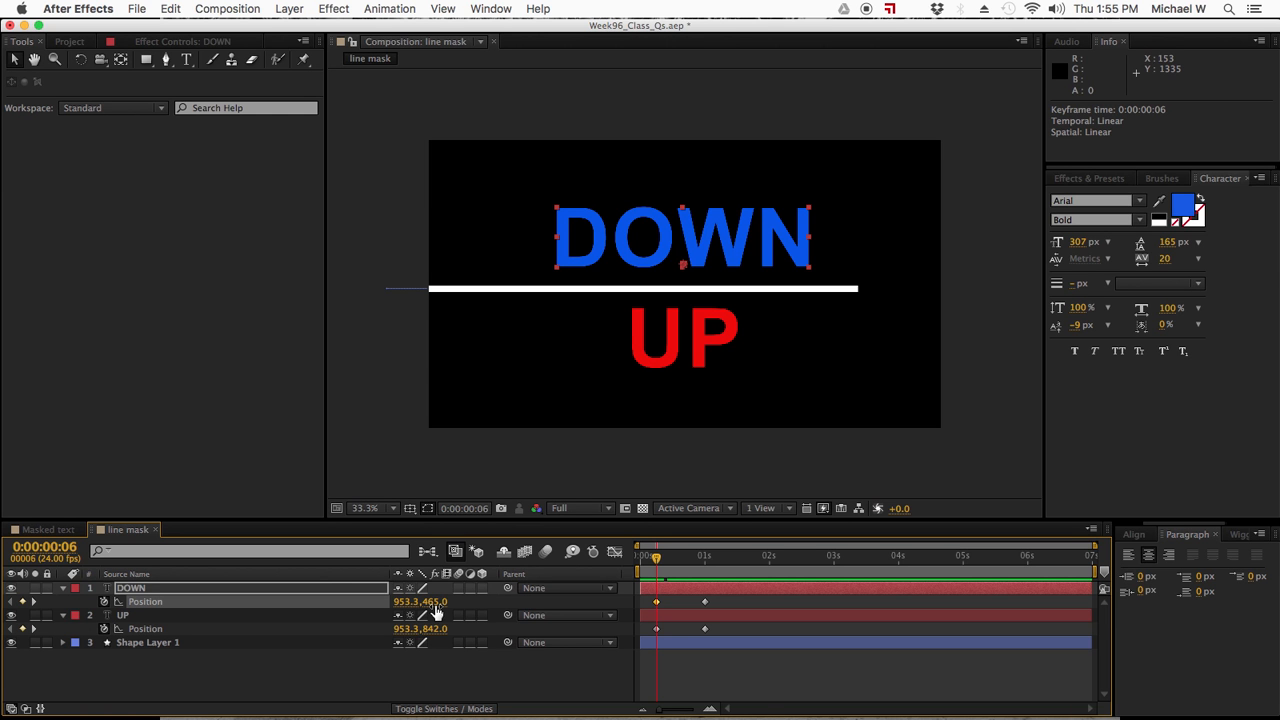
{"action": "left_click_drag", "start_coordinate": [432, 605], "coordinate": [483, 610]}
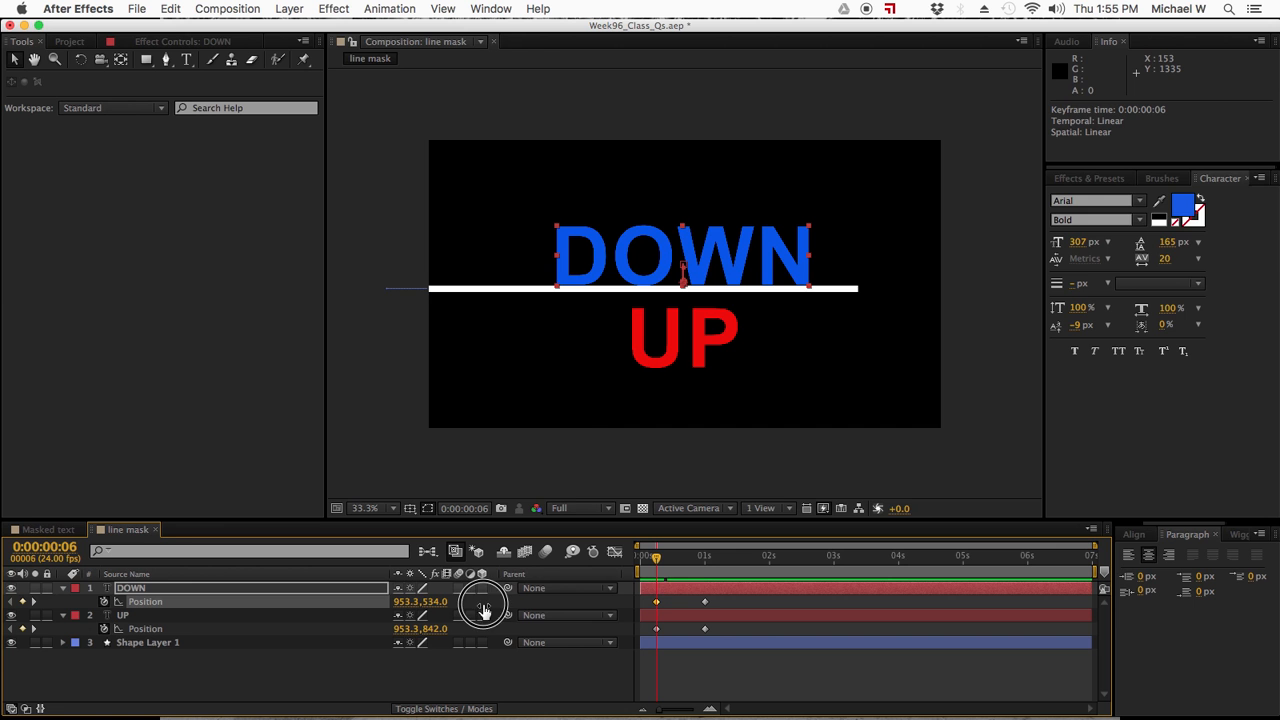
{"action": "key", "text": "super+z"}
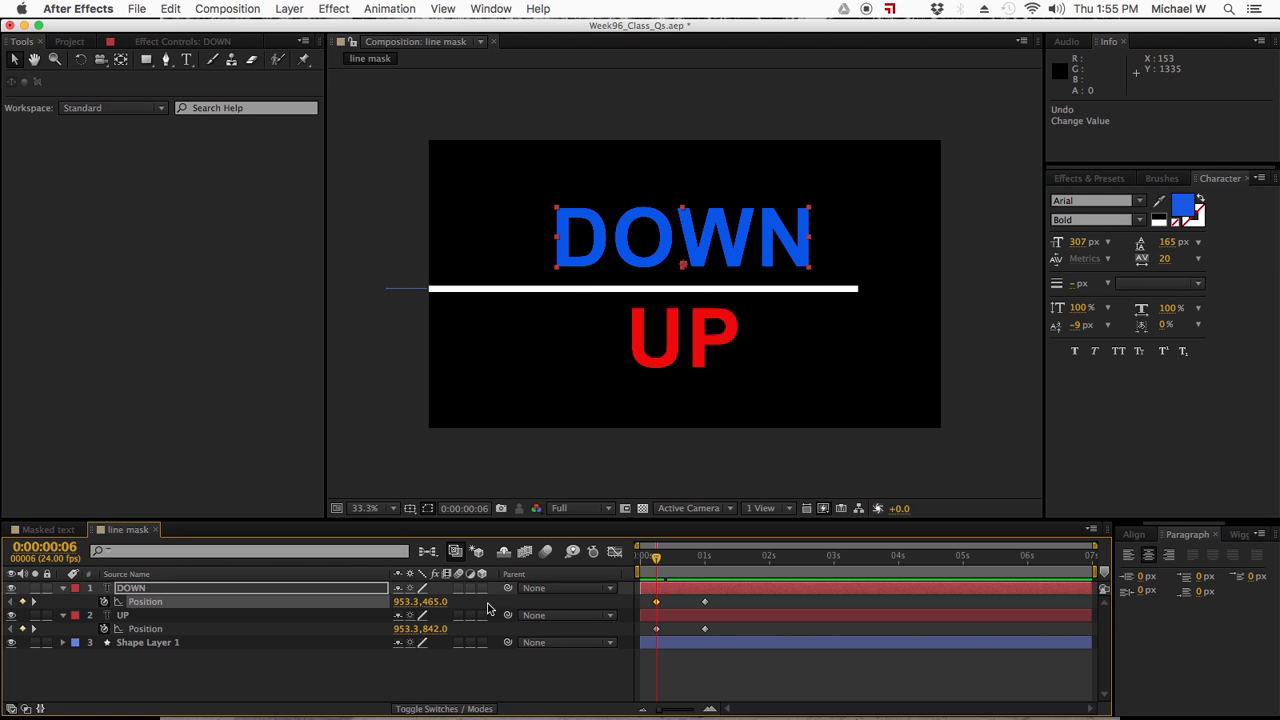
{"action": "left_click_drag", "start_coordinate": [440, 608], "coordinate": [688, 640]}
- At the 0:00:00:06 keyframe, set the UP layer's Position to 953.3, 486.0, above the line, and deselect the layer
{"action": "left_click", "coordinate": [656, 629]}
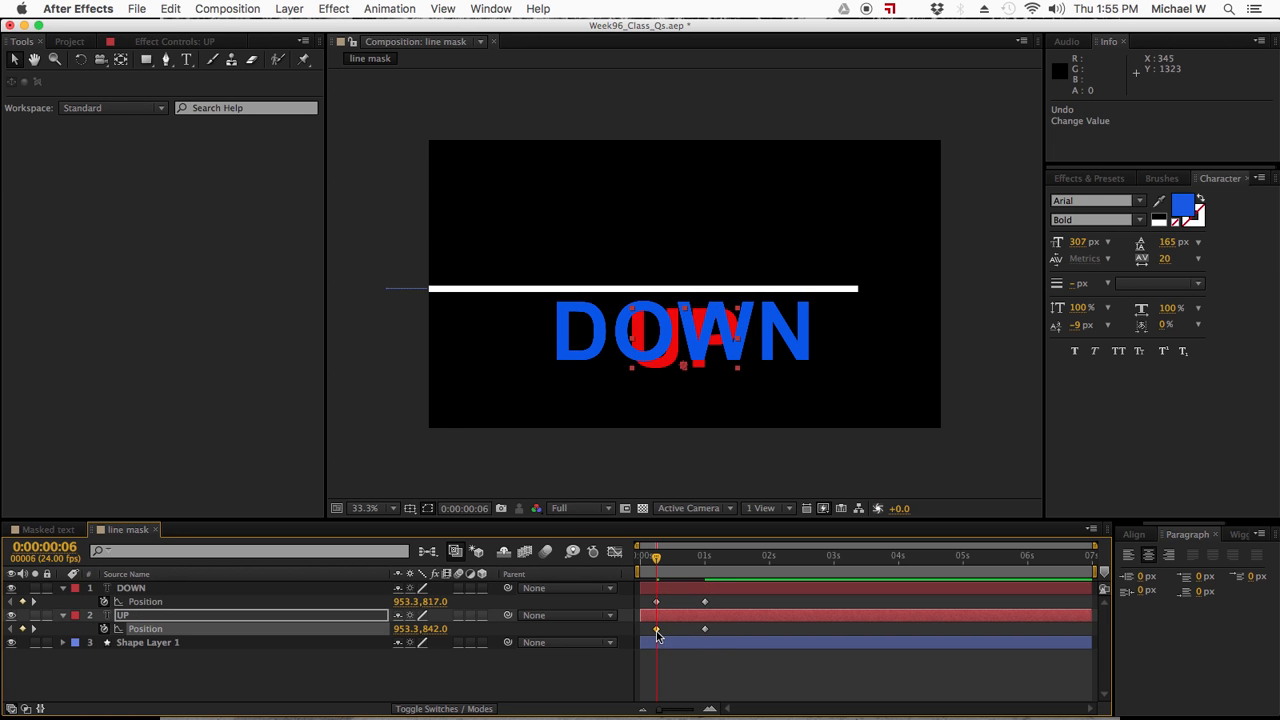
{"action": "left_click_drag", "start_coordinate": [436, 628], "coordinate": [199, 586]}
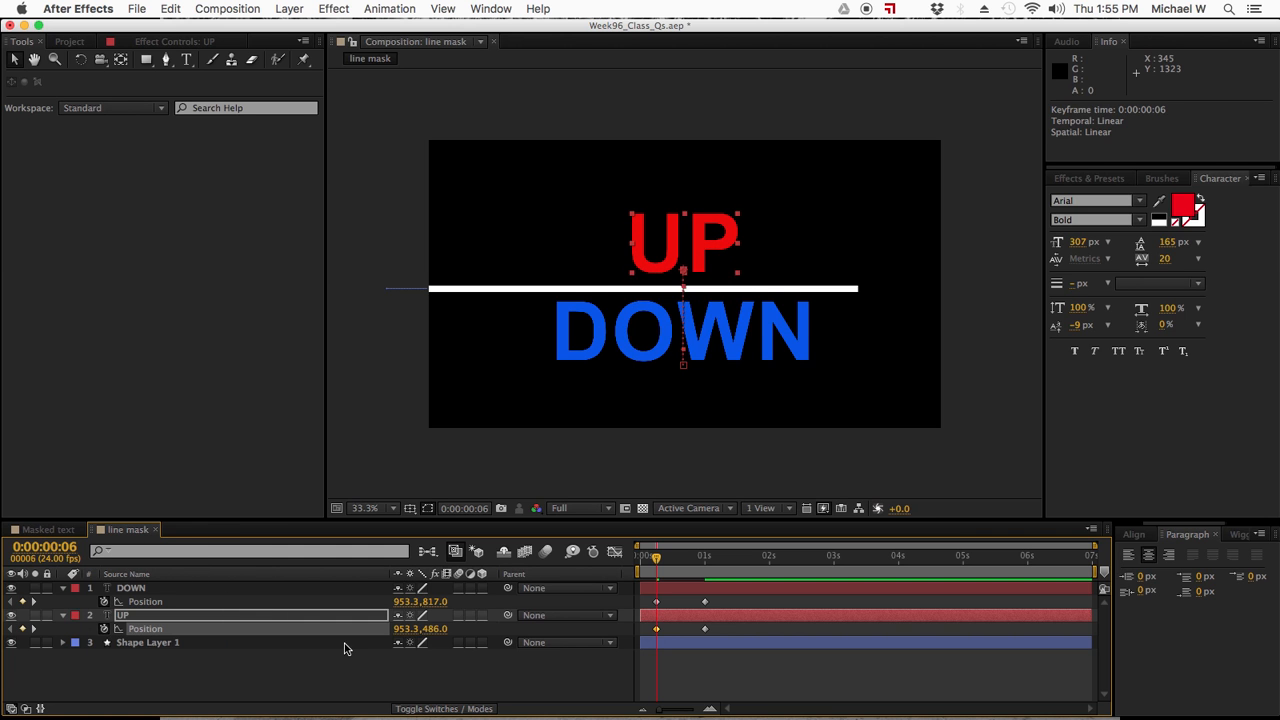
{"action": "left_click", "coordinate": [372, 686]}
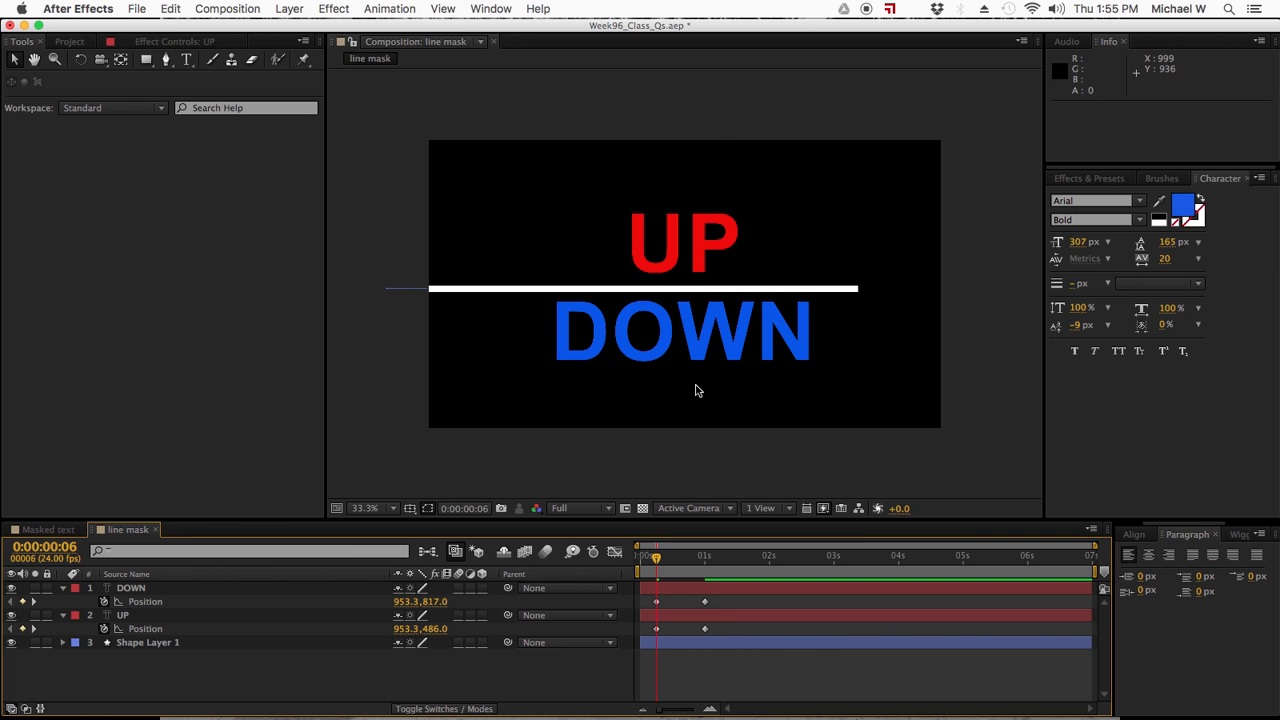
- Pre-compose the DOWN text layer as "DOWN Comp 1", moving all attributes into the new composition
{"action": "left_click", "coordinate": [657, 556]}
{"action": "mouse_move", "coordinate": [657, 556]}
{"action": "left_mouse_down"}
{"action": "mouse_move", "coordinate": [722, 558]}
{"action": "mouse_move", "coordinate": [612, 557]}
{"action": "mouse_move", "coordinate": [720, 560]}
{"action": "mouse_move", "coordinate": [638, 558]}
{"action": "left_mouse_up"}
{"action": "left_click", "coordinate": [733, 588]}
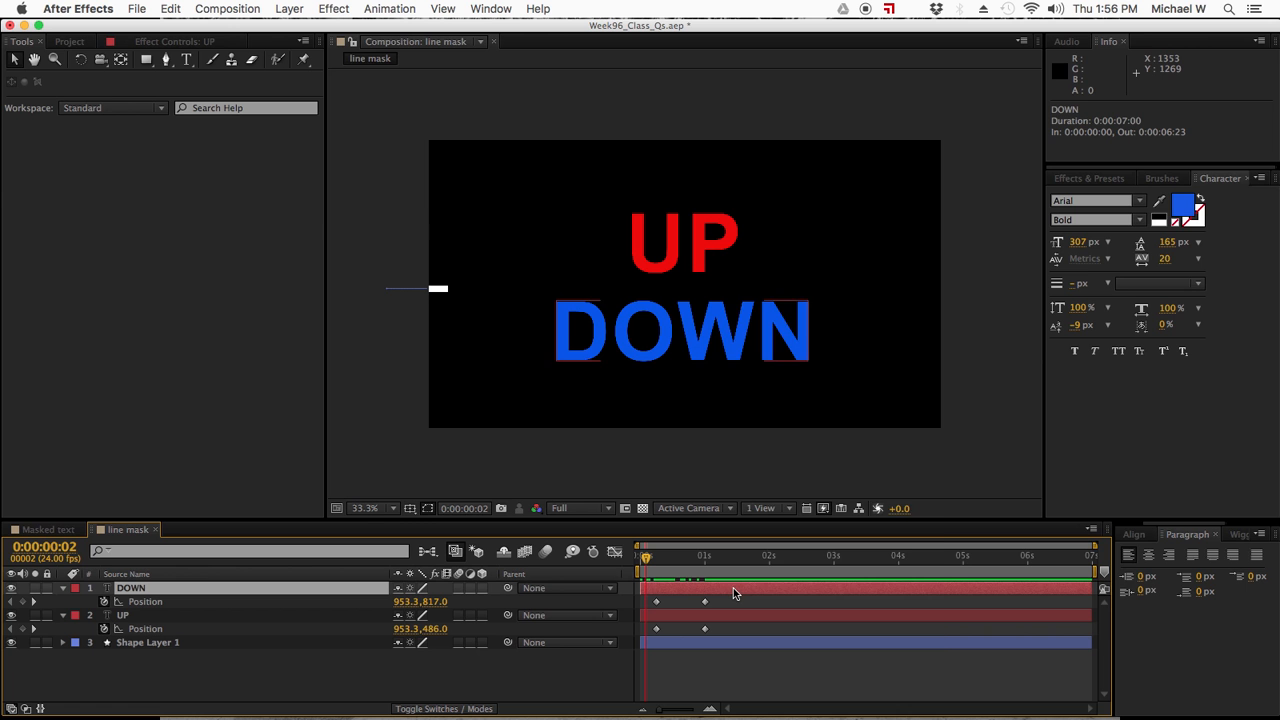
{"action": "right_click", "coordinate": [733, 588]}
{"action": "left_click", "coordinate": [756, 590]}
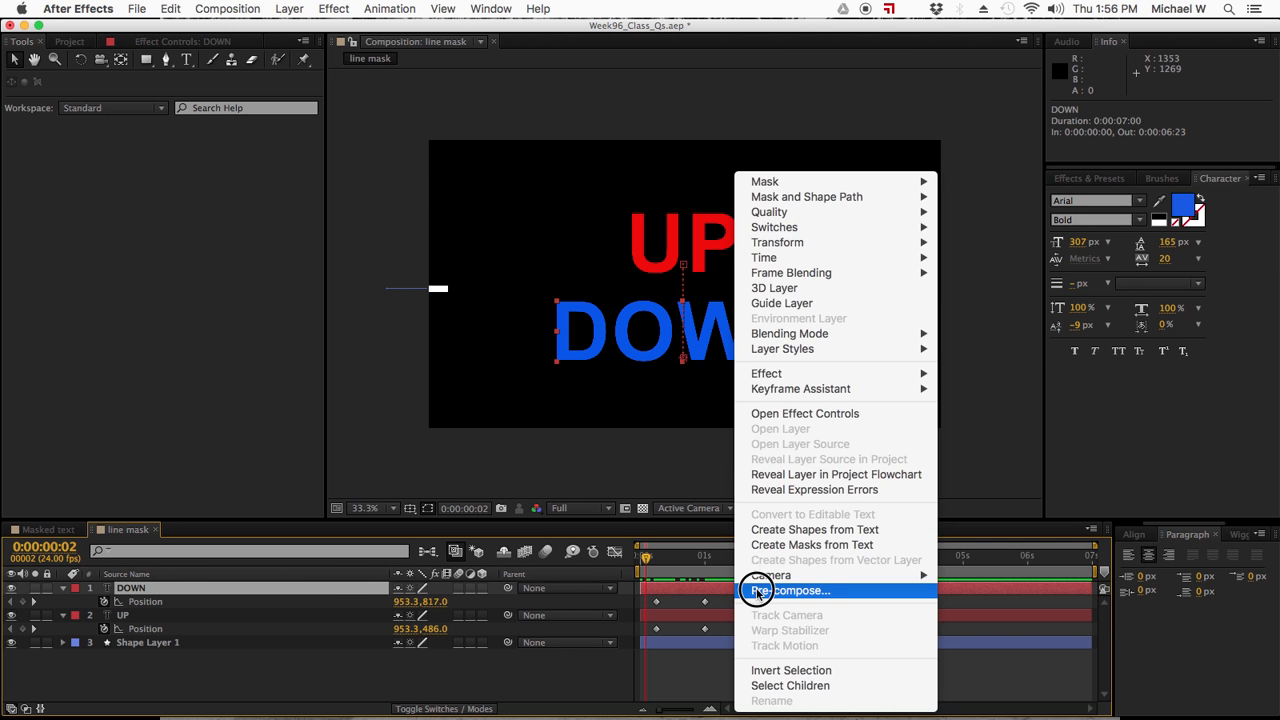
{"action": "left_click", "coordinate": [777, 467]}
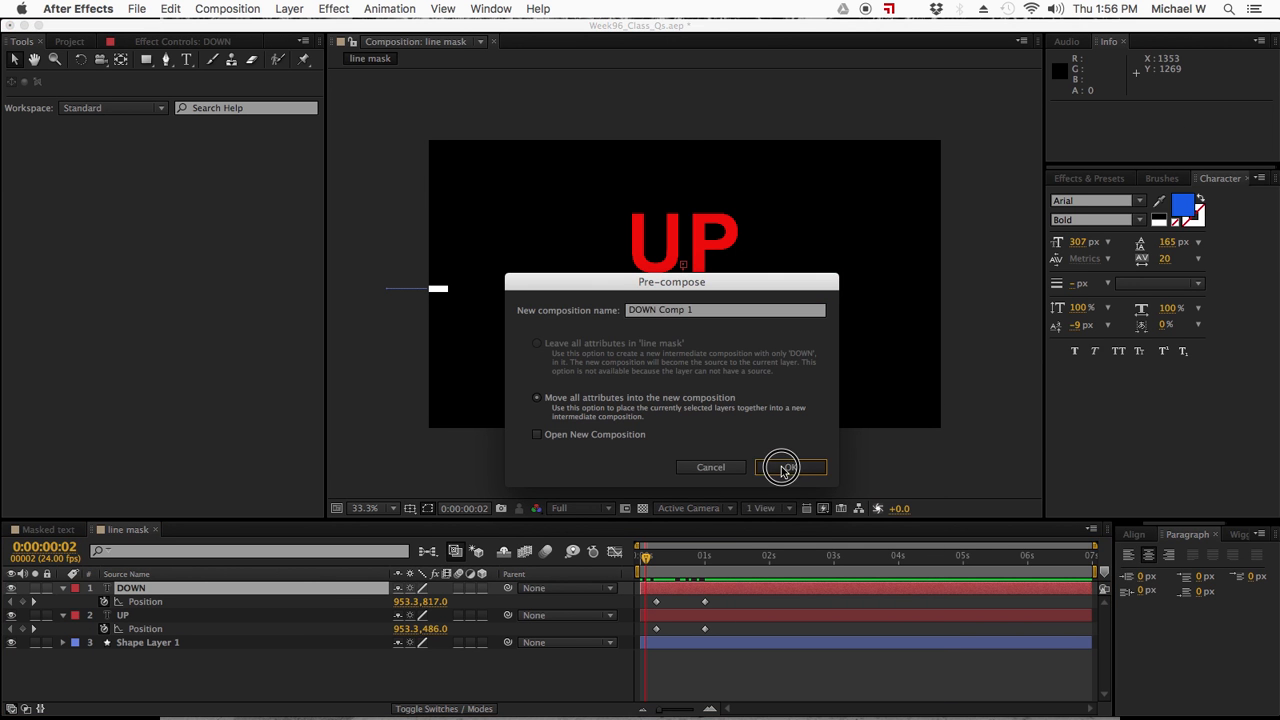
- Pre-compose the UP text layer as "UP Comp 1", moving all attributes into the new composition
{"action": "left_click", "coordinate": [708, 604]}
{"action": "right_click", "coordinate": [740, 605]}
{"action": "left_click", "coordinate": [757, 508]}
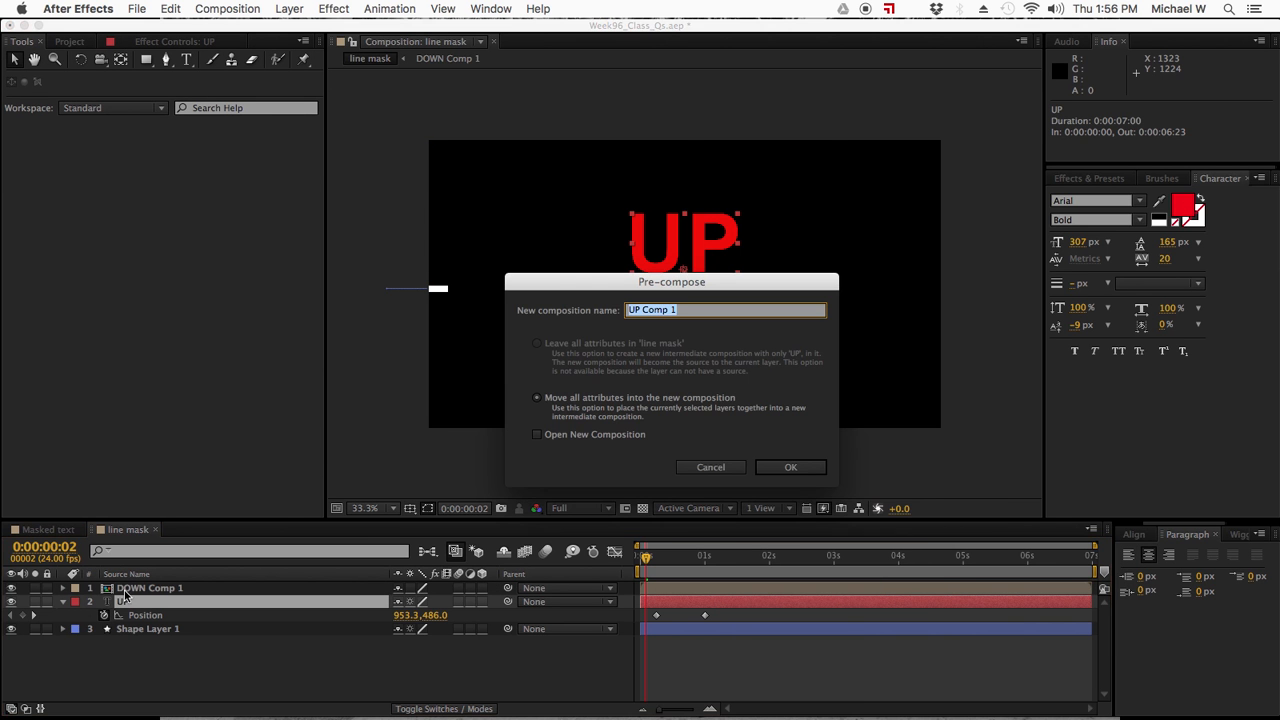
{"action": "left_click", "coordinate": [784, 467]}
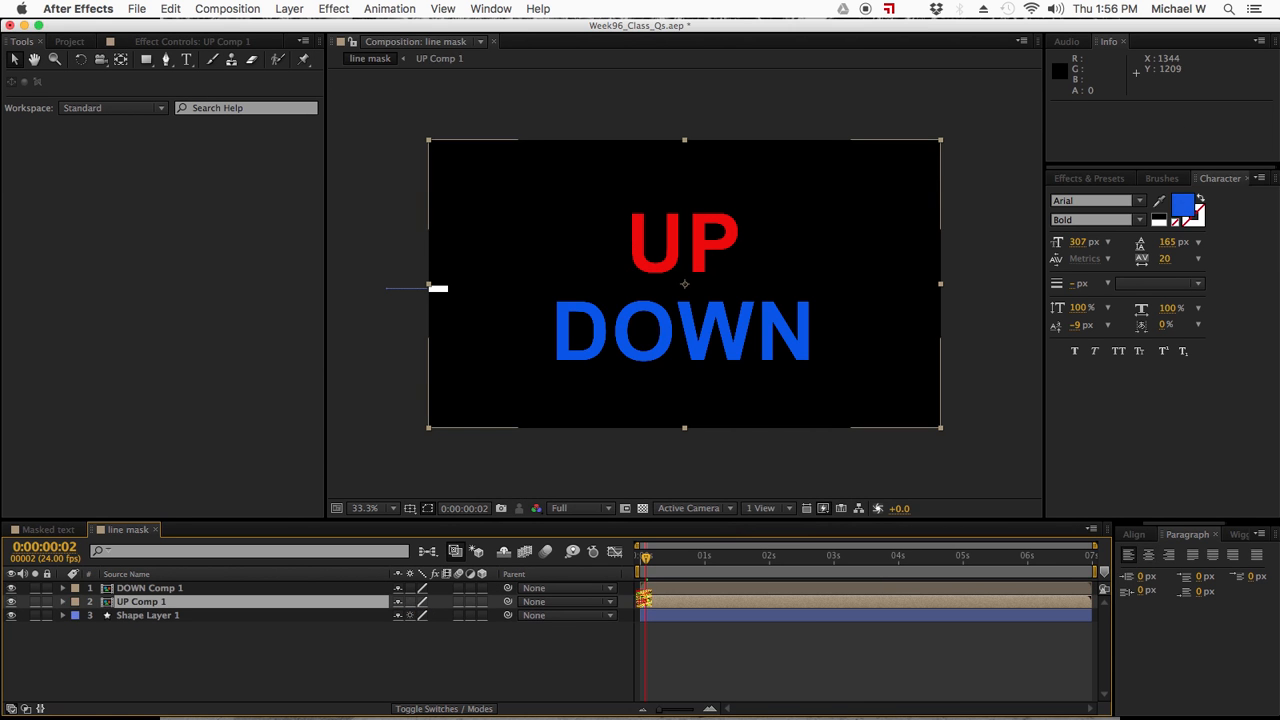
- Hide the DOWN Comp 1 layer and return to 0:00:00:03 to view UP alone with the line
{"action": "left_click_drag", "start_coordinate": [644, 558], "coordinate": [669, 558]}
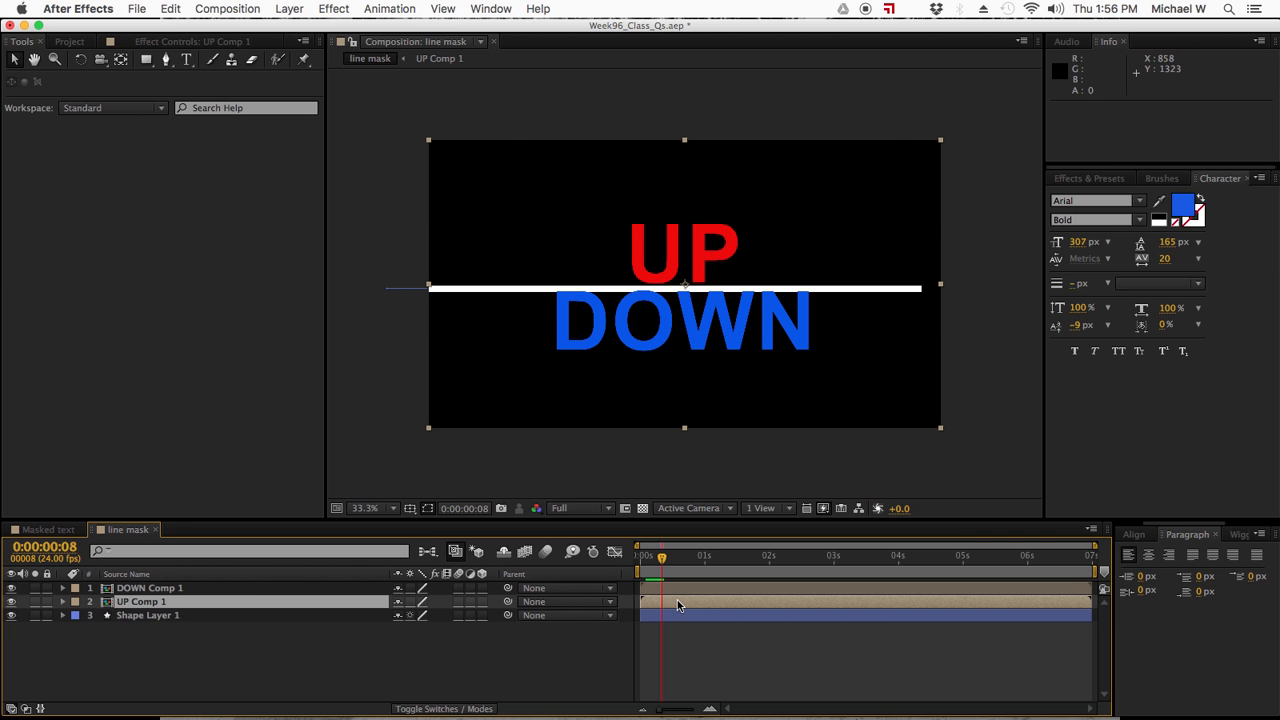
{"action": "left_click", "coordinate": [11, 588]}
{"action": "mouse_move", "coordinate": [660, 560]}
{"action": "left_mouse_down"}
{"action": "mouse_move", "coordinate": [719, 557]}
{"action": "mouse_move", "coordinate": [648, 557]}
{"action": "left_mouse_up"}
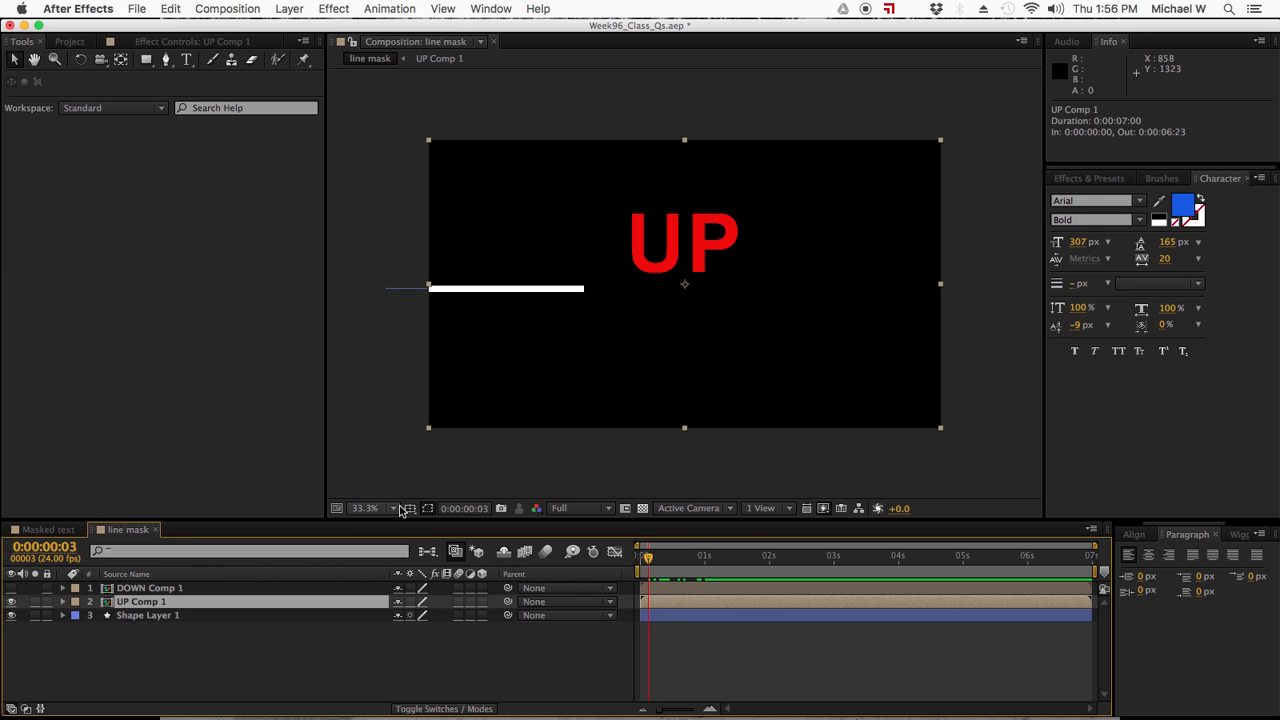
- Draw a rectangular mask about 2085 × 588 px on UP Comp 1, covering the area below the white line, and hide its outline
{"action": "left_click_drag", "start_coordinate": [650, 565], "coordinate": [708, 560]}
{"action": "left_click", "coordinate": [147, 59]}
{"action": "left_click_drag", "start_coordinate": [403, 447], "coordinate": [678, 333]}
{"action": "left_click_drag", "start_coordinate": [757, 323], "coordinate": [959, 292]}
{"action": "mouse_move", "coordinate": [705, 557]}
{"action": "left_mouse_down"}
{"action": "mouse_move", "coordinate": [654, 557]}
{"action": "mouse_move", "coordinate": [698, 557]}
{"action": "left_mouse_up"}
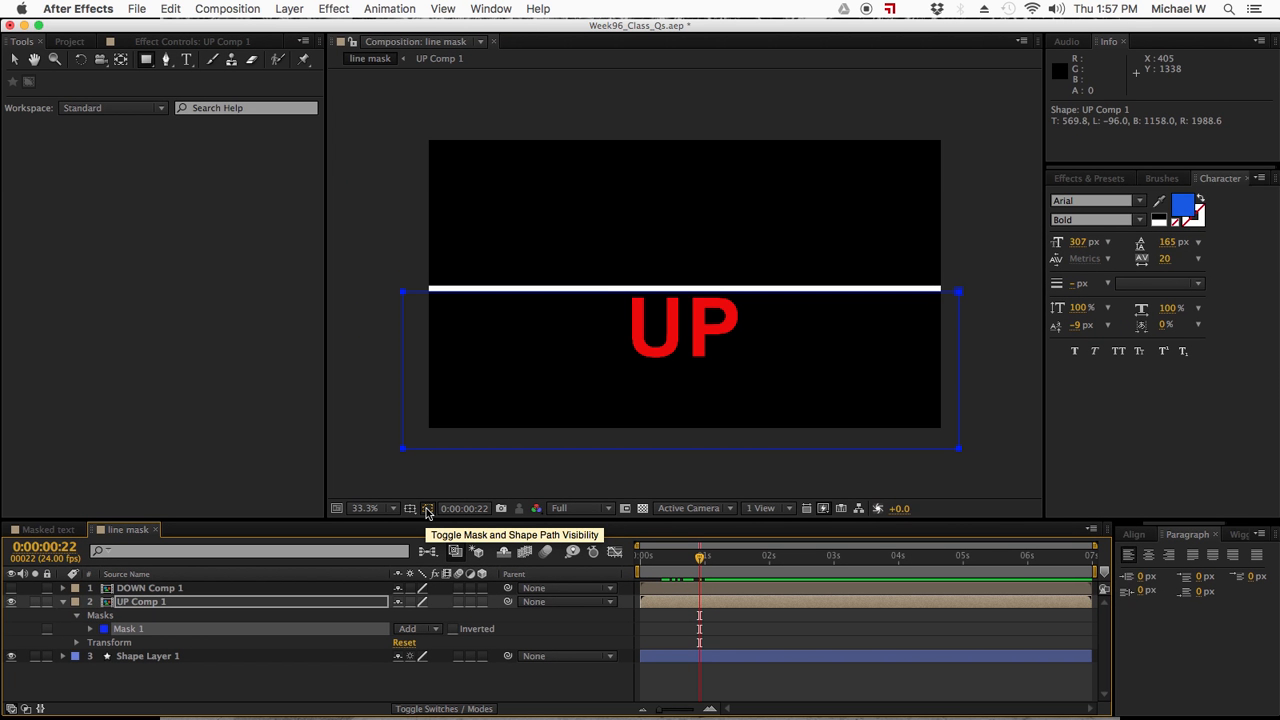
{"action": "left_click", "coordinate": [427, 509]}
{"action": "left_click_drag", "start_coordinate": [698, 560], "coordinate": [737, 560]}
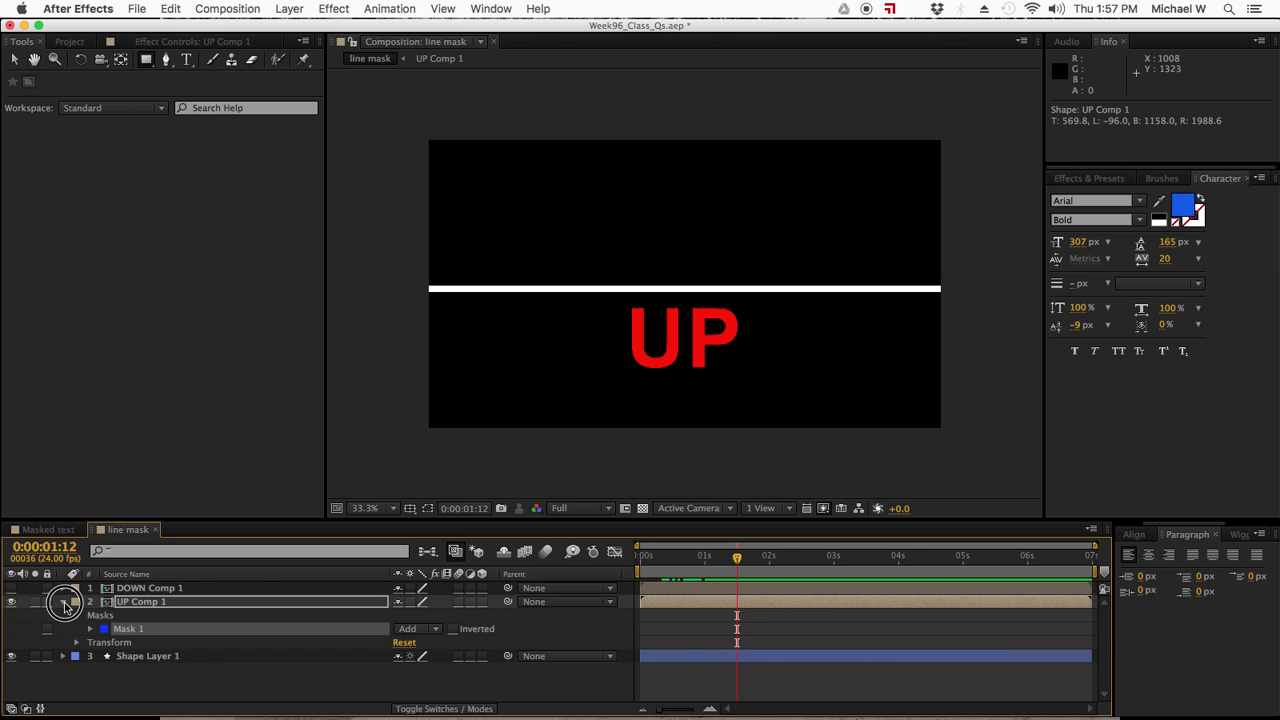
- Make DOWN Comp 1 visible and selected, hide UP Comp 1, and go to 0:00:00:23
{"action": "left_click", "coordinate": [64, 601]}
{"action": "left_click", "coordinate": [132, 589]}
{"action": "left_click", "coordinate": [12, 589]}
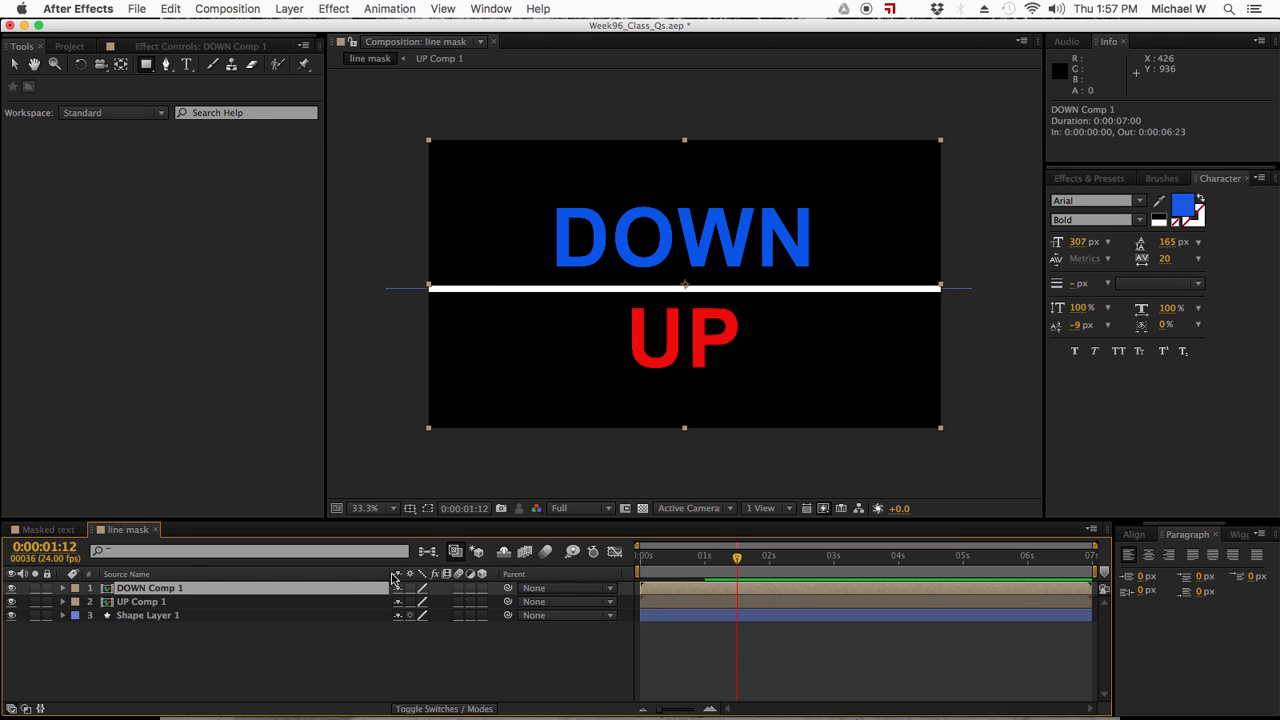
{"action": "left_click", "coordinate": [11, 602]}
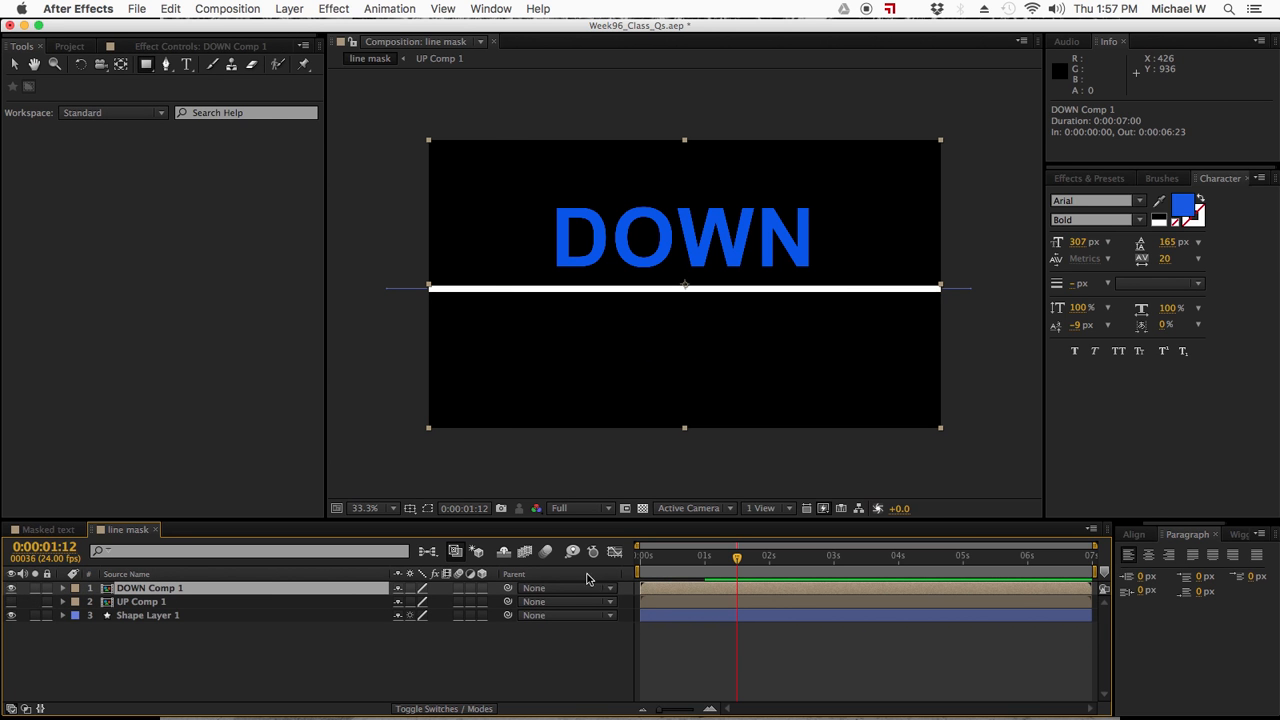
{"action": "left_click_drag", "start_coordinate": [742, 559], "coordinate": [703, 558]}
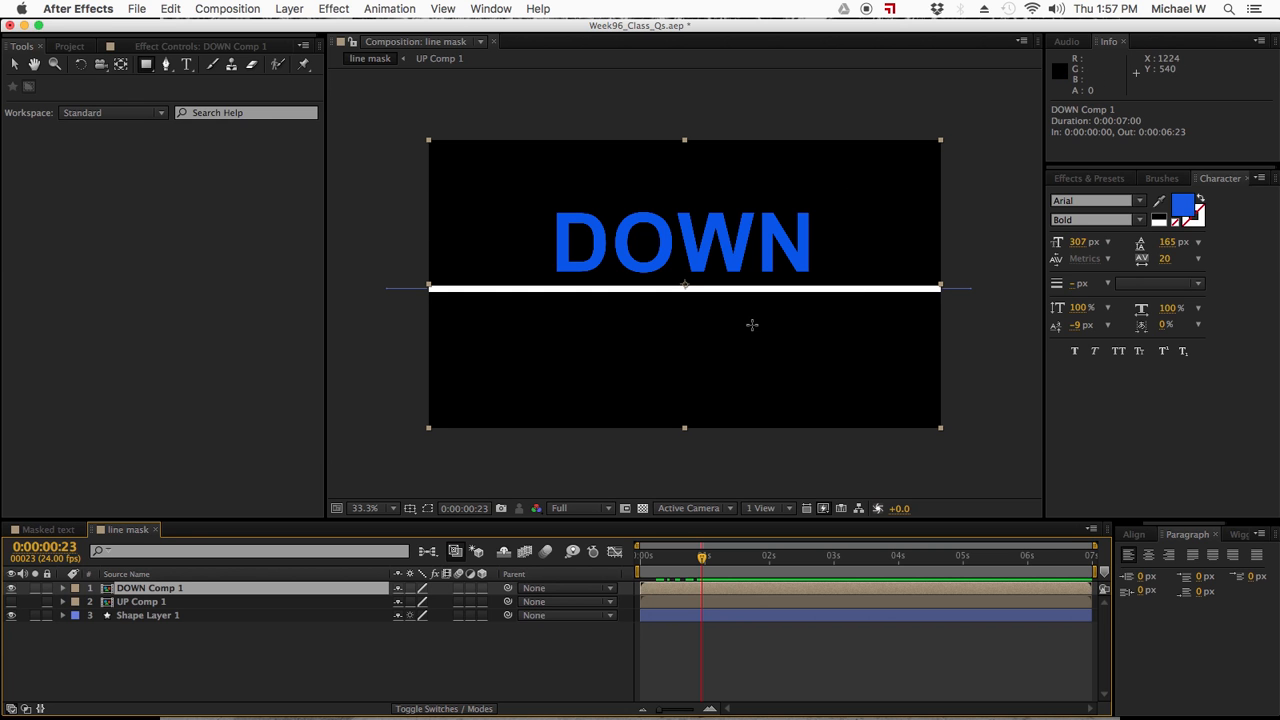
- Draw a rectangular mask about 2162 × 575 px on DOWN Comp 1, covering the area above the white line, and deselect it
{"action": "left_click", "coordinate": [146, 64]}
{"action": "left_click_drag", "start_coordinate": [410, 131], "coordinate": [988, 286]}
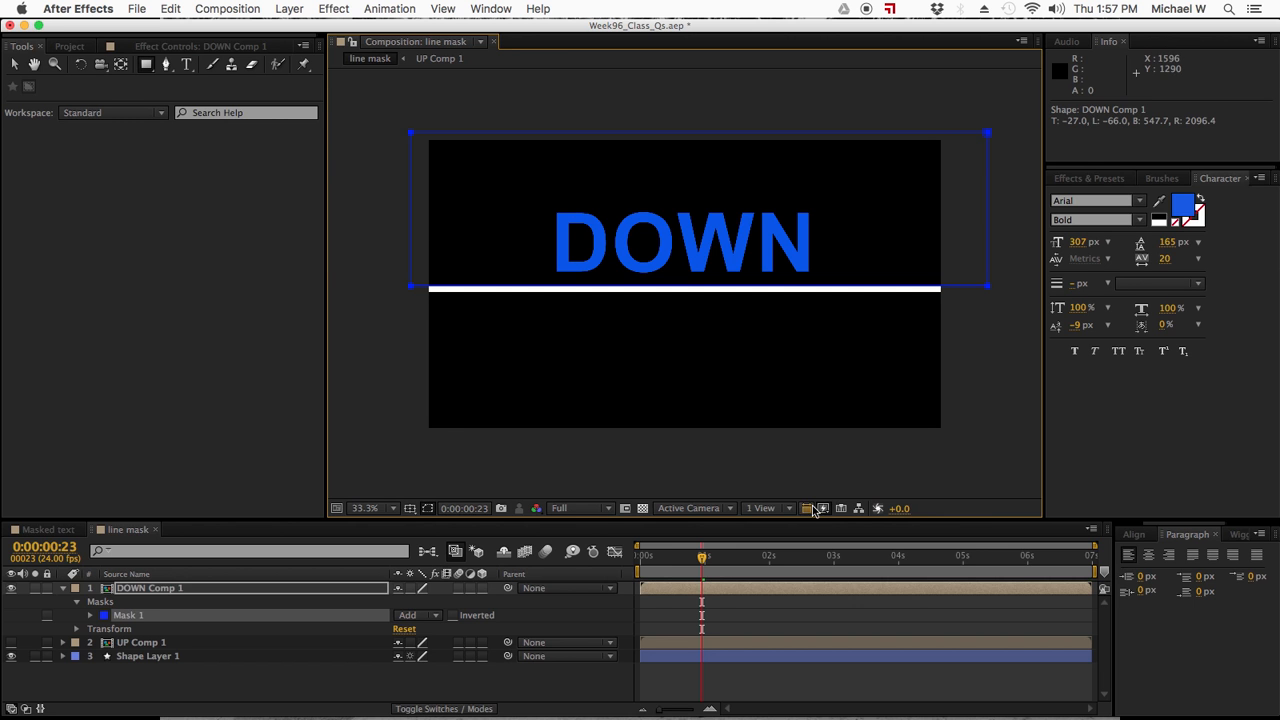
{"action": "left_click", "coordinate": [708, 619]}
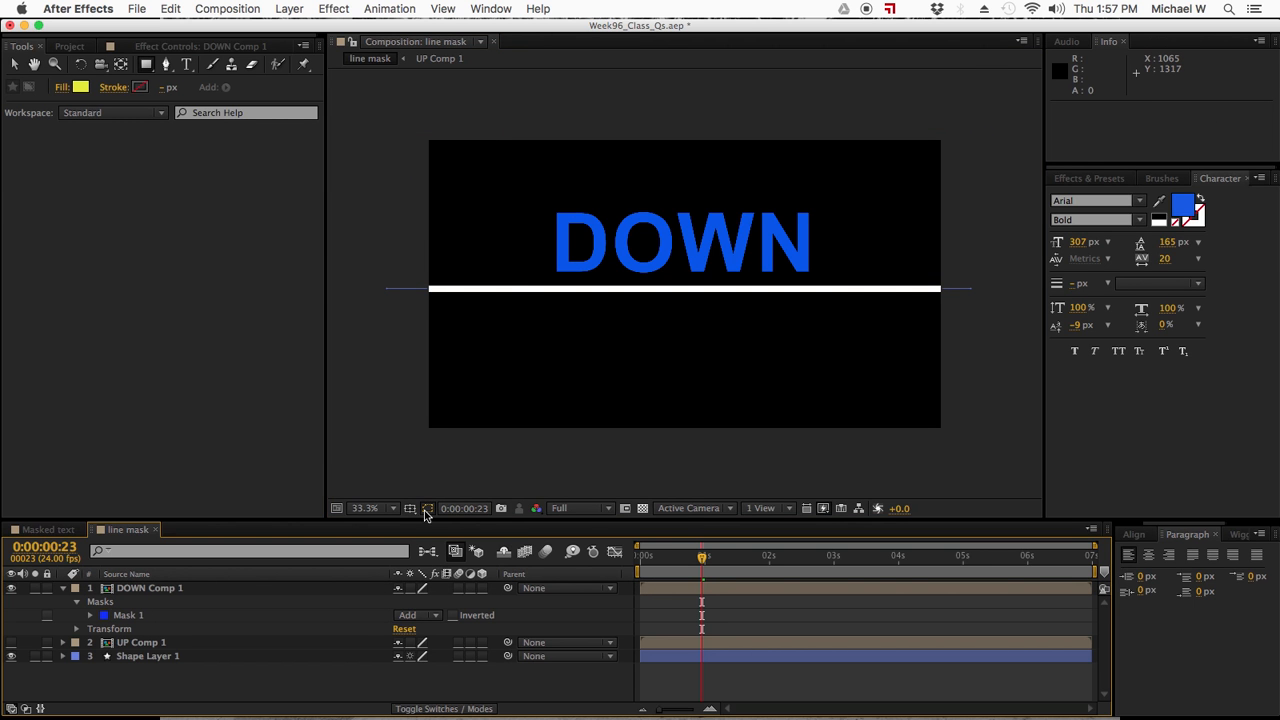
- At 0:00:00:16, nudge the DOWN Comp 1 mask slightly upward to the line's upper edge, with its outline shown only while adjusting
{"action": "left_click_drag", "start_coordinate": [702, 557], "coordinate": [683, 558]}
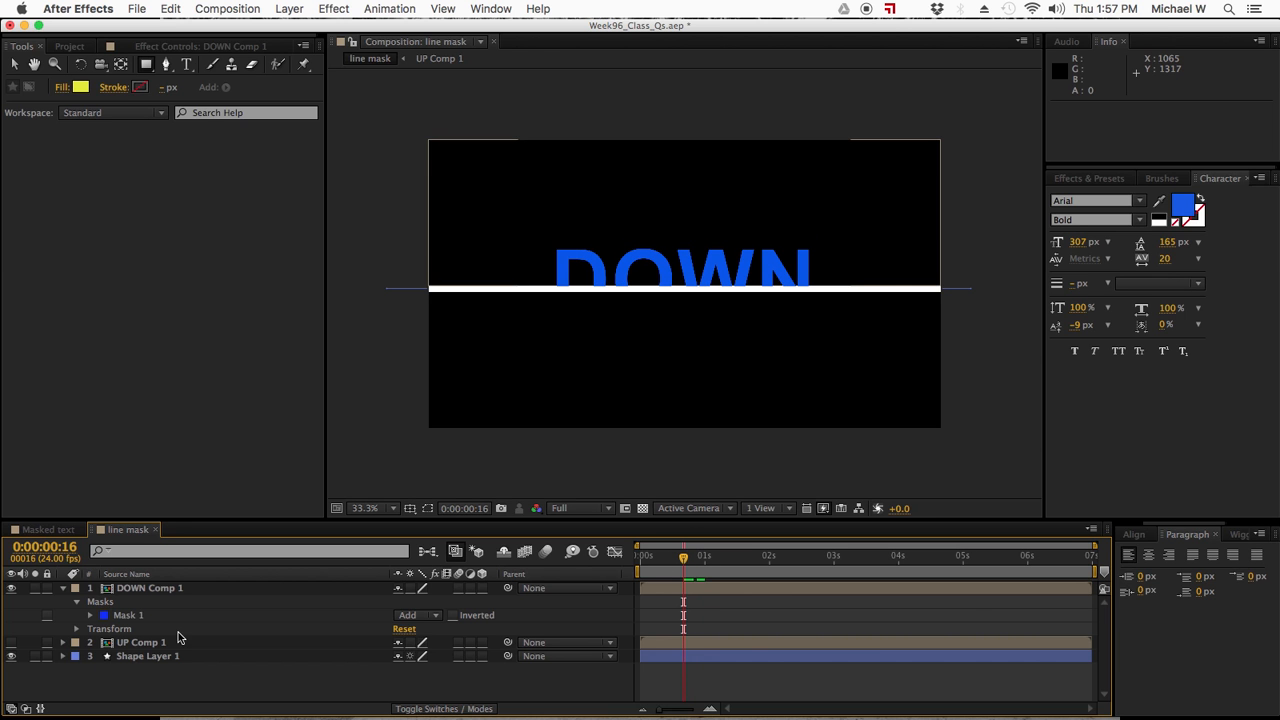
{"action": "left_click", "coordinate": [118, 616]}
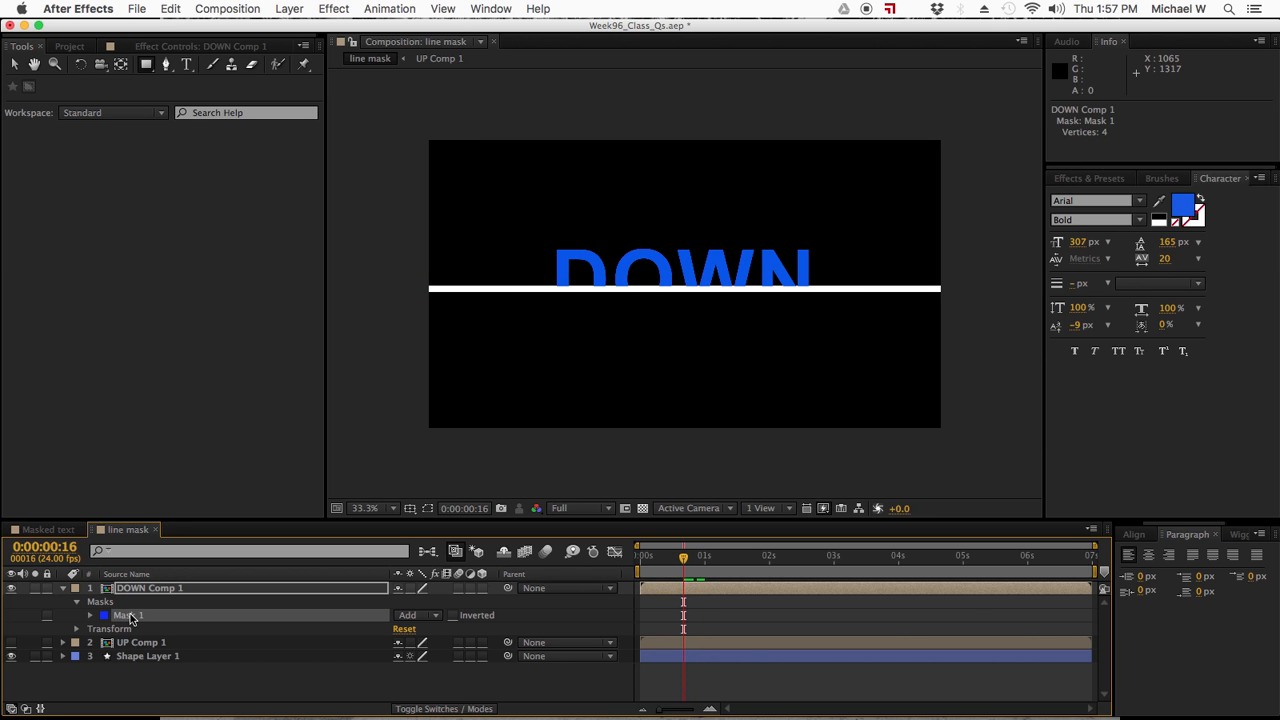
{"action": "left_click", "coordinate": [428, 509]}
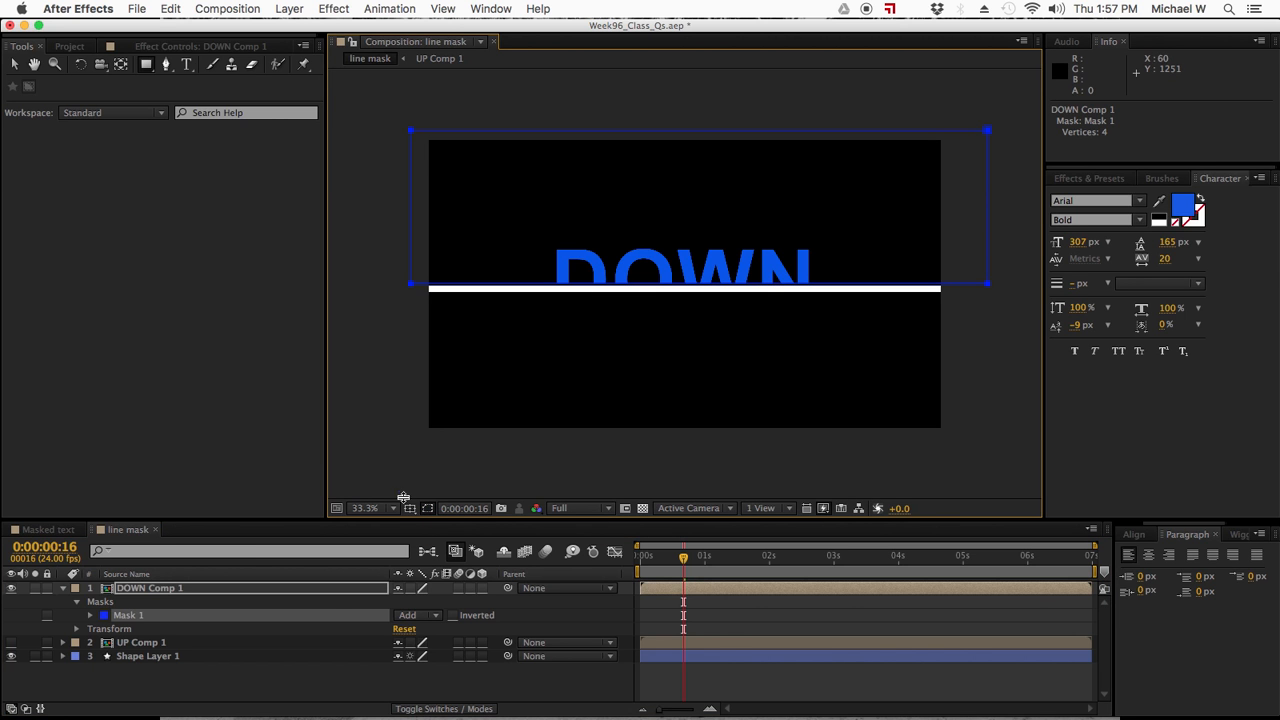
{"action": "left_click", "coordinate": [426, 509]}
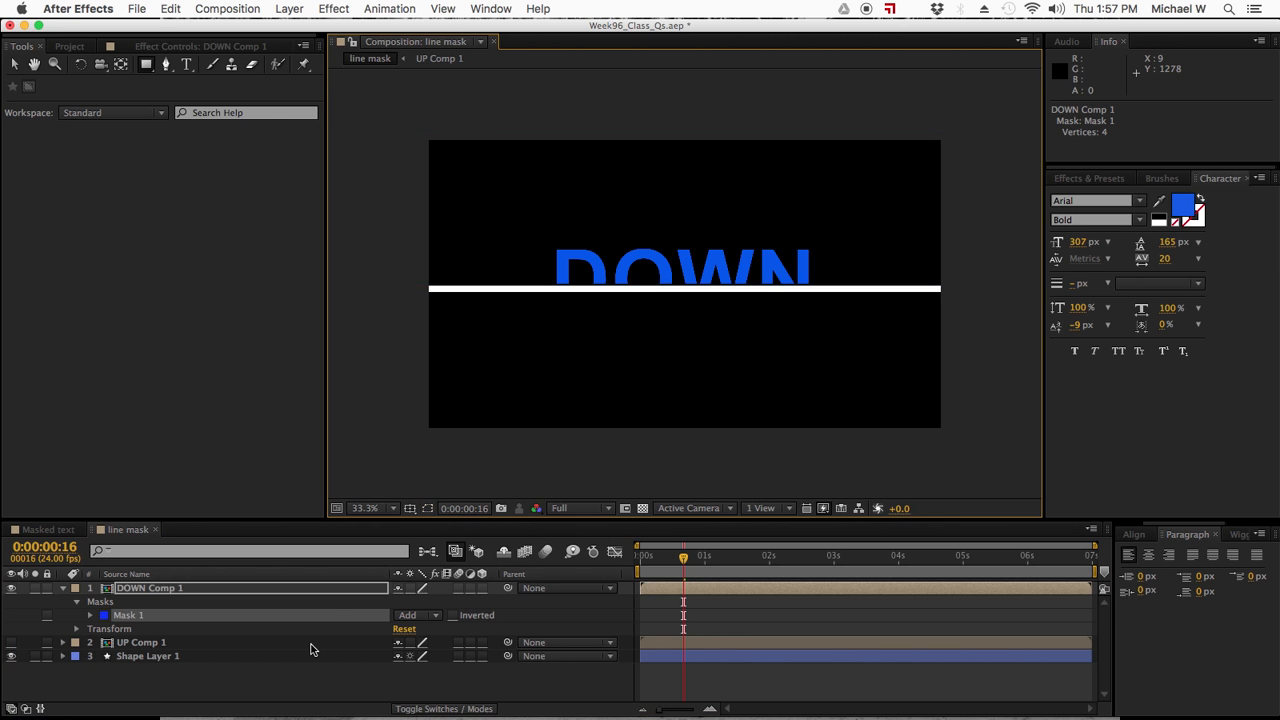
- Preview the DOWN reveal up to 0:00:01:06 and make the UP Comp 1 layer visible again
{"action": "left_click", "coordinate": [282, 690]}
{"action": "left_click_drag", "start_coordinate": [686, 560], "coordinate": [686, 562]}
{"action": "left_click_drag", "start_coordinate": [651, 563], "coordinate": [720, 566]}
{"action": "left_click", "coordinate": [11, 643]}
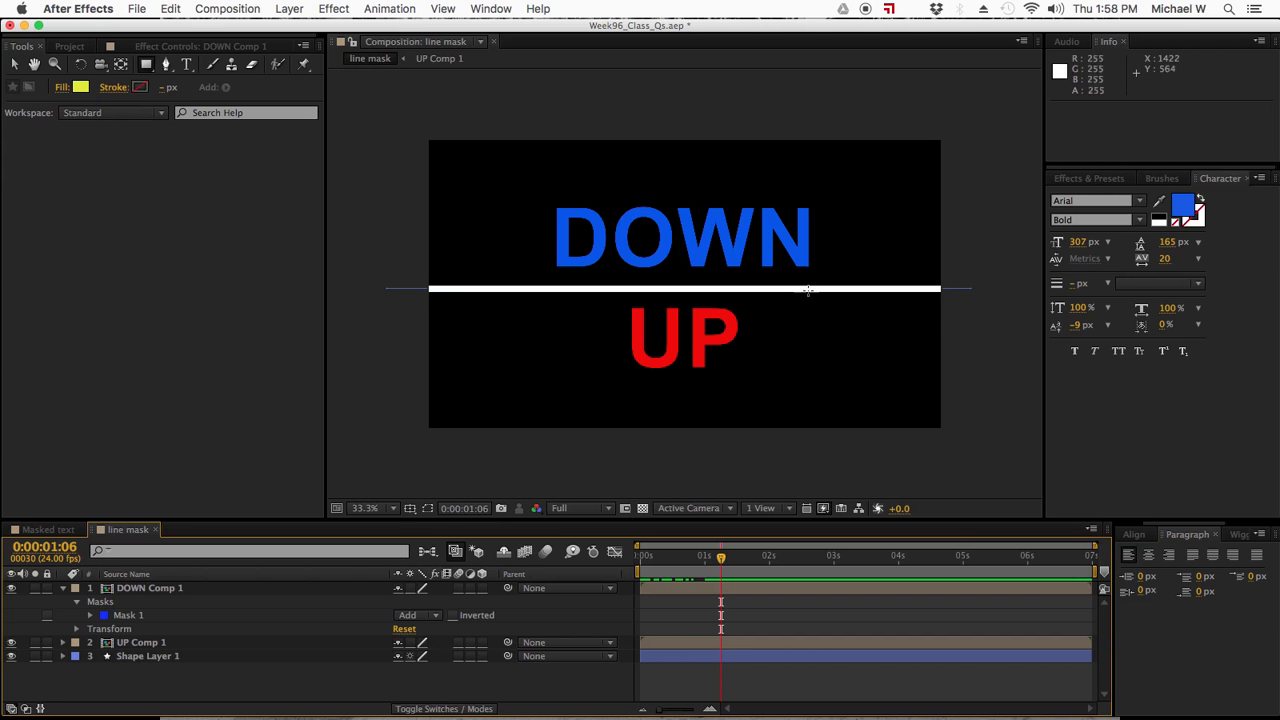
- Turn on mask outlines to check the DOWN Comp 1 and UP Comp 1 masks, and save the project
{"action": "left_click", "coordinate": [429, 510]}
{"action": "left_click", "coordinate": [727, 591]}
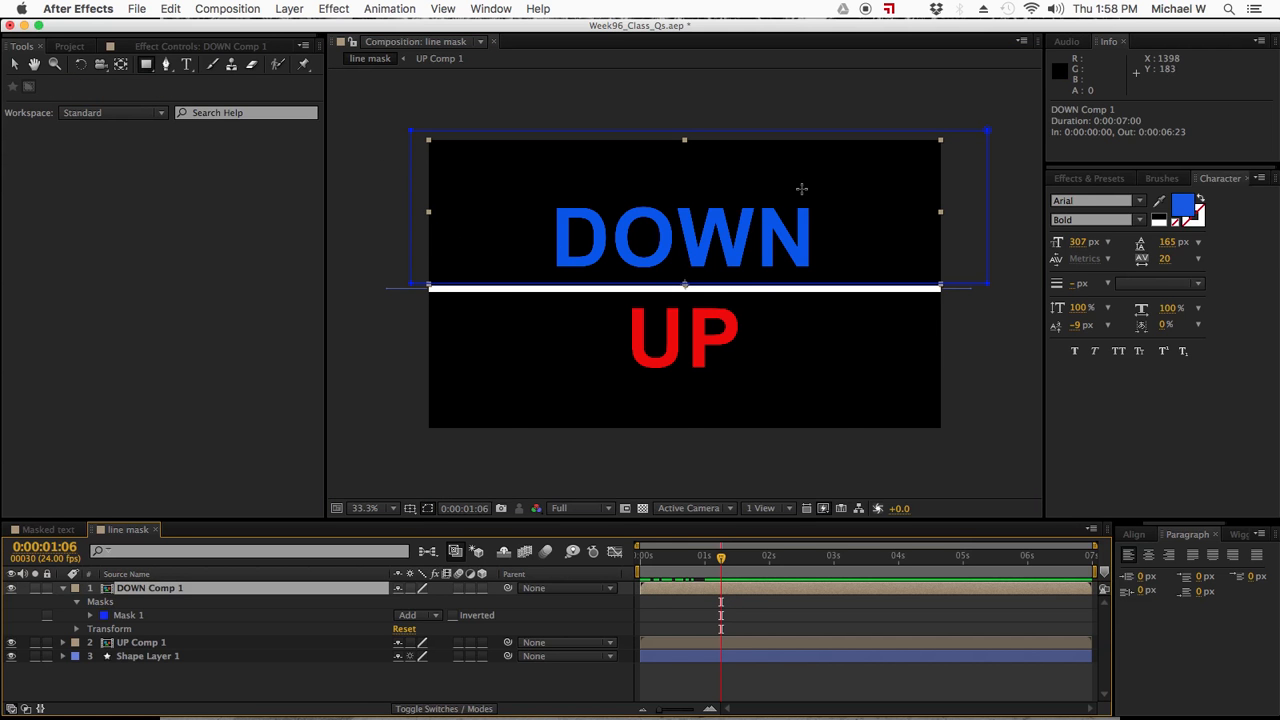
{"action": "left_click", "coordinate": [722, 643]}
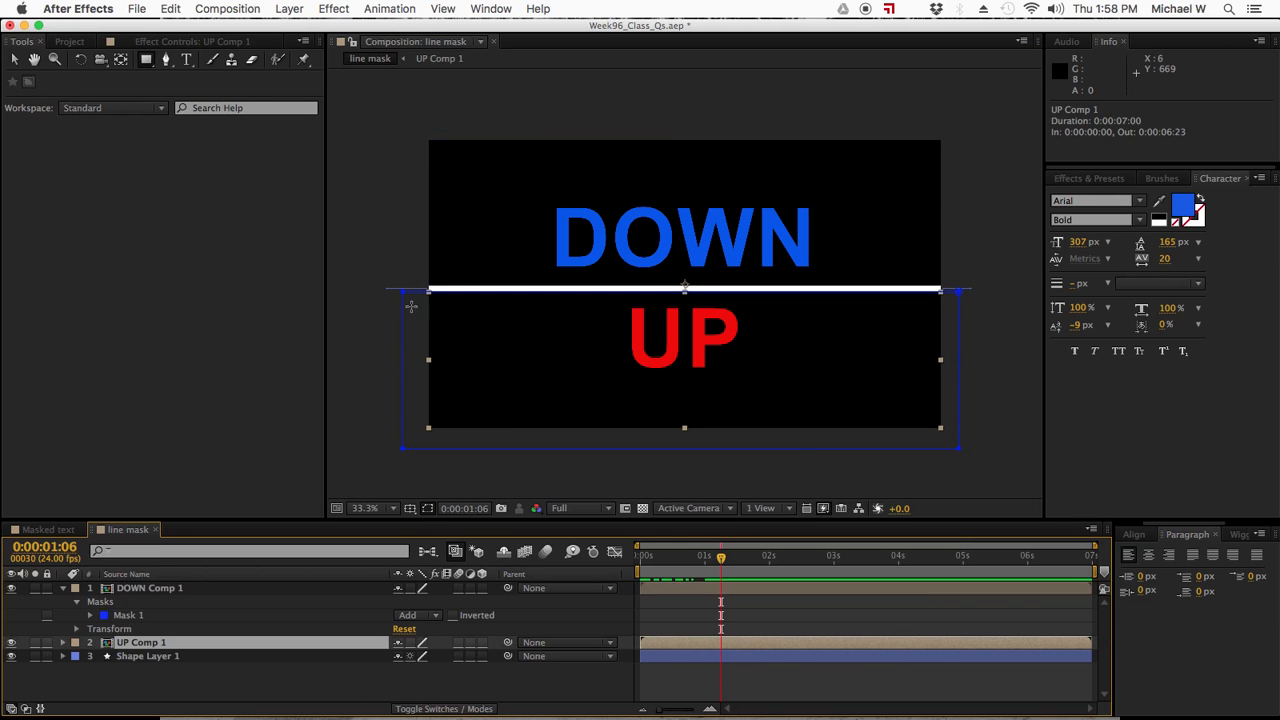
{"action": "left_click", "coordinate": [750, 590]}
{"action": "left_click", "coordinate": [755, 646]}
{"action": "key", "text": "super+s"}
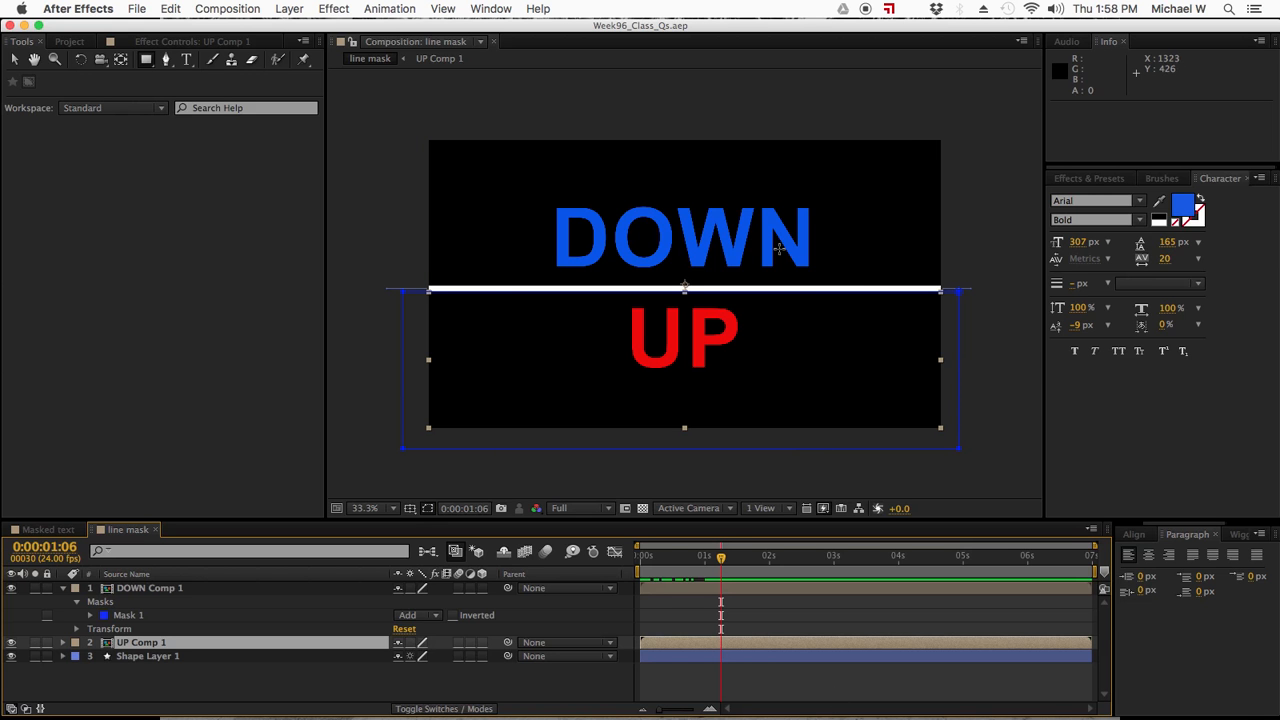
- Switch to QuickTime Player
{"action": "mouse_move", "coordinate": [957, 718]}
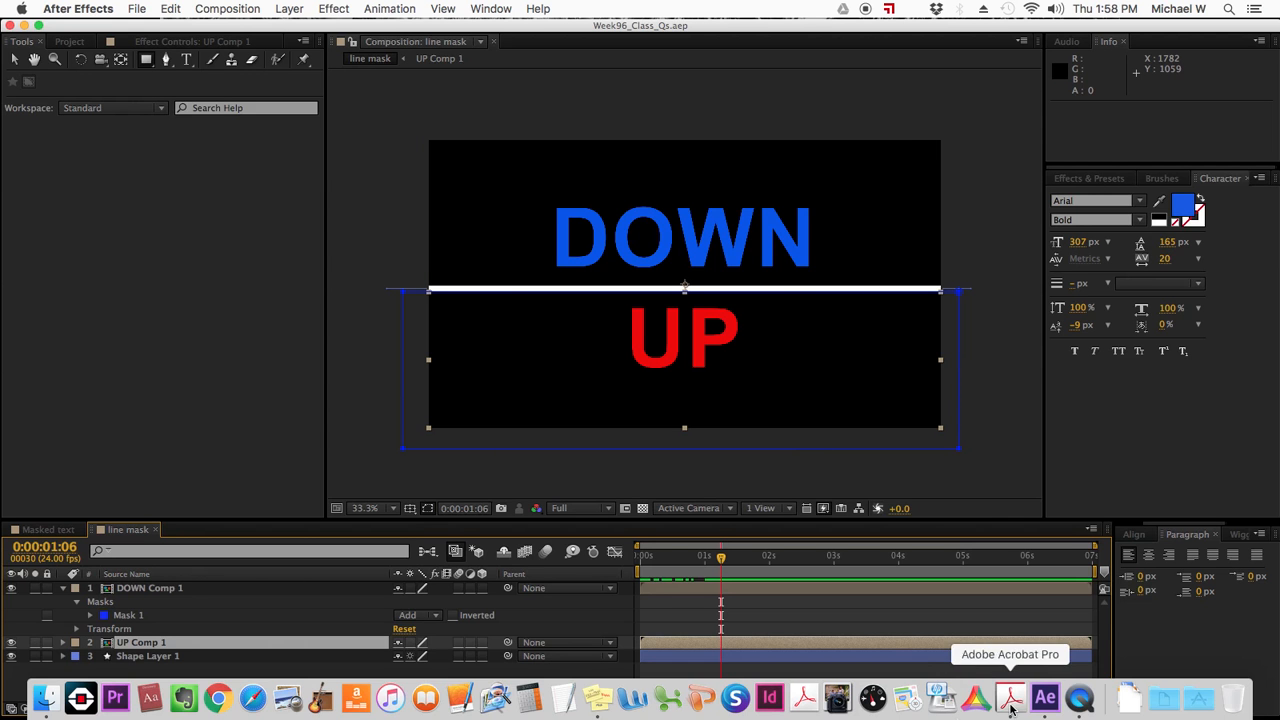
{"action": "left_click", "coordinate": [1078, 703]}
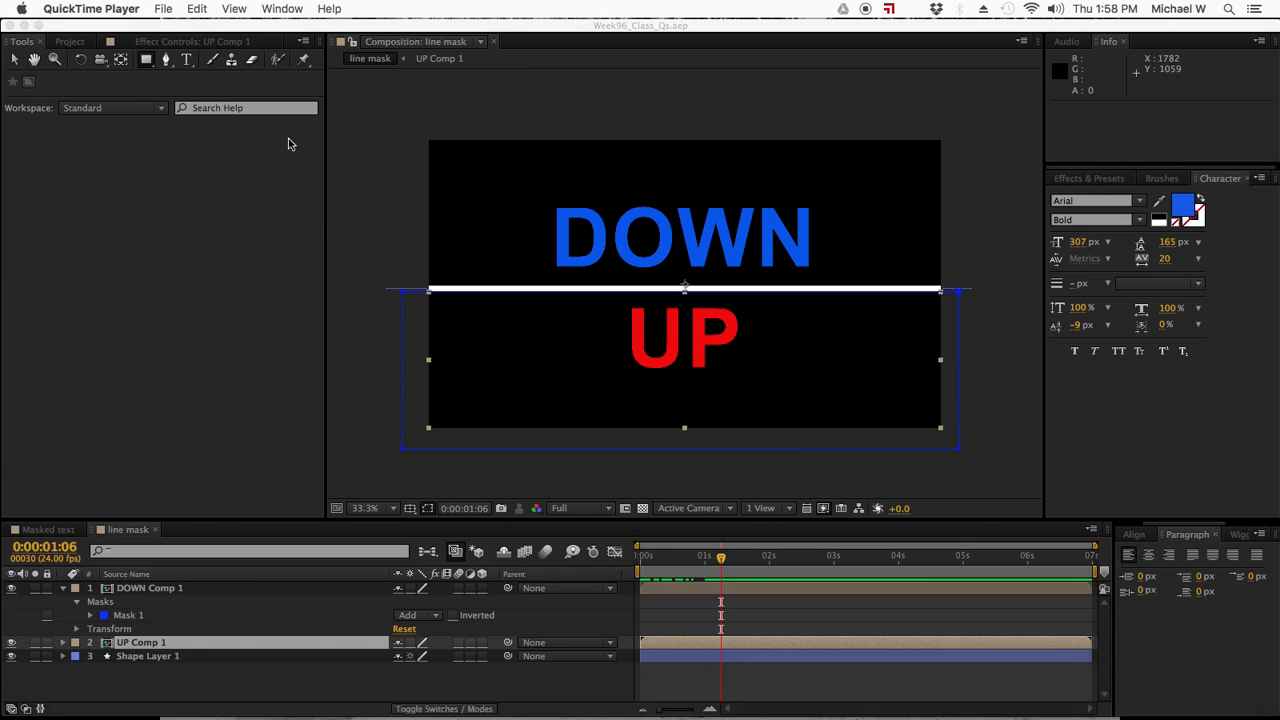